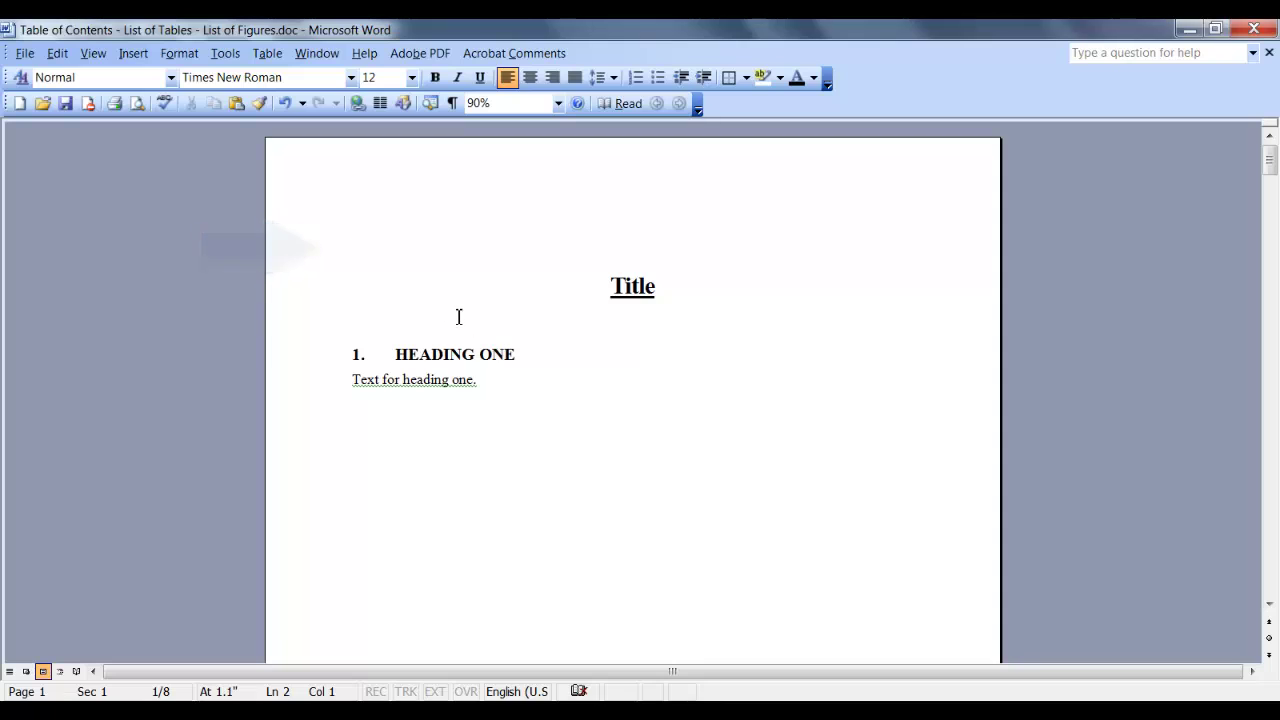
Open the Table of Contents settings in Index and Tables, keeping Show levels at 4.
{"action": "left_click", "coordinate": [133, 53]}
{"action": "mouse_move", "coordinate": [180, 185]}
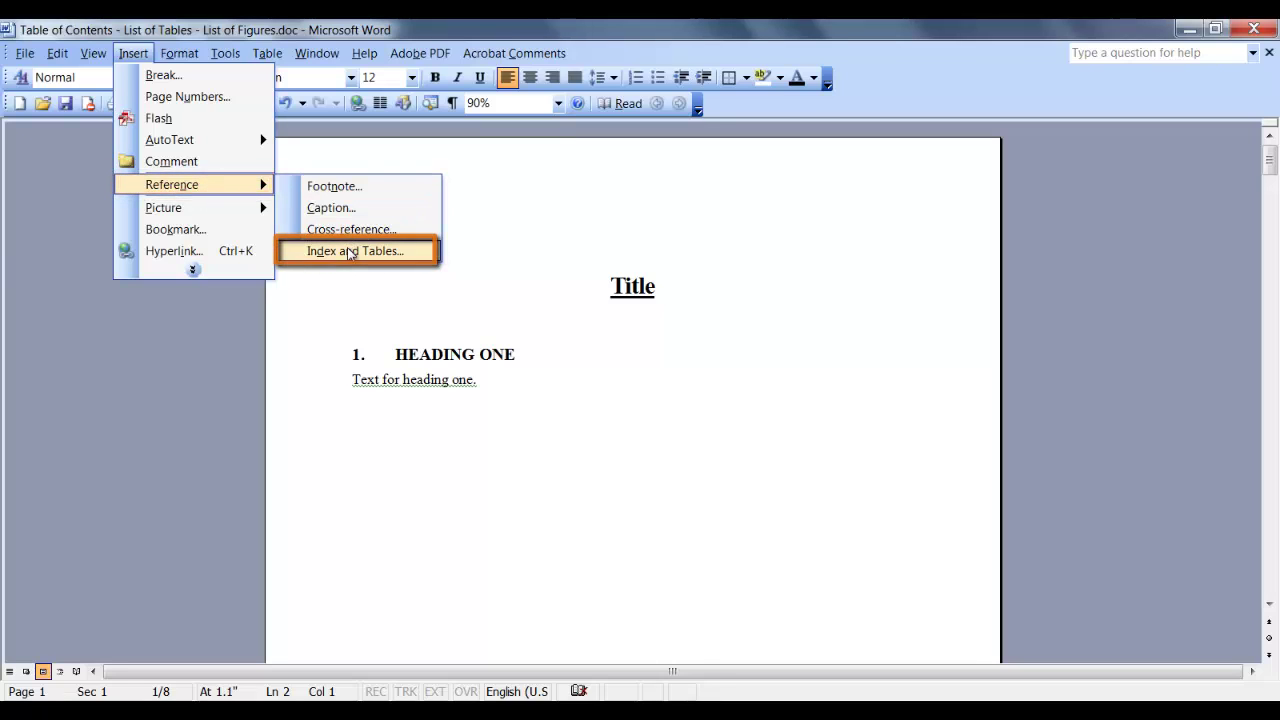
{"action": "left_click", "coordinate": [421, 259]}
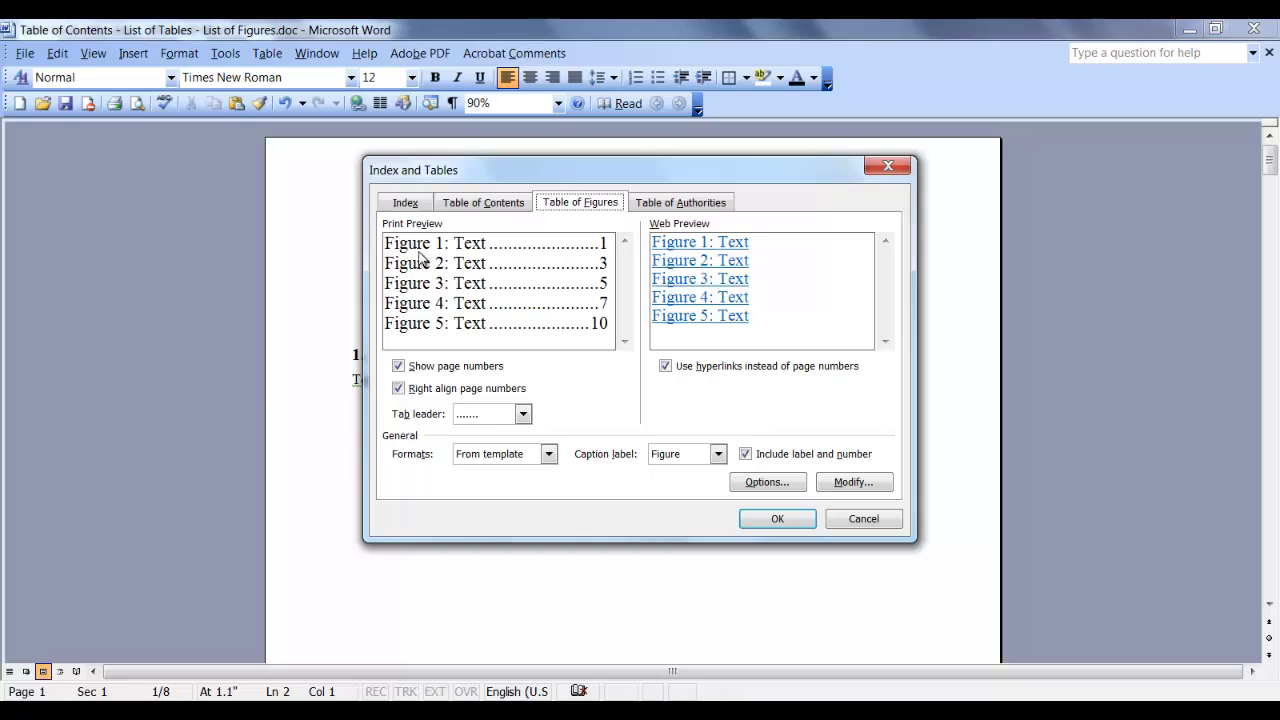
{"action": "left_click", "coordinate": [488, 204]}
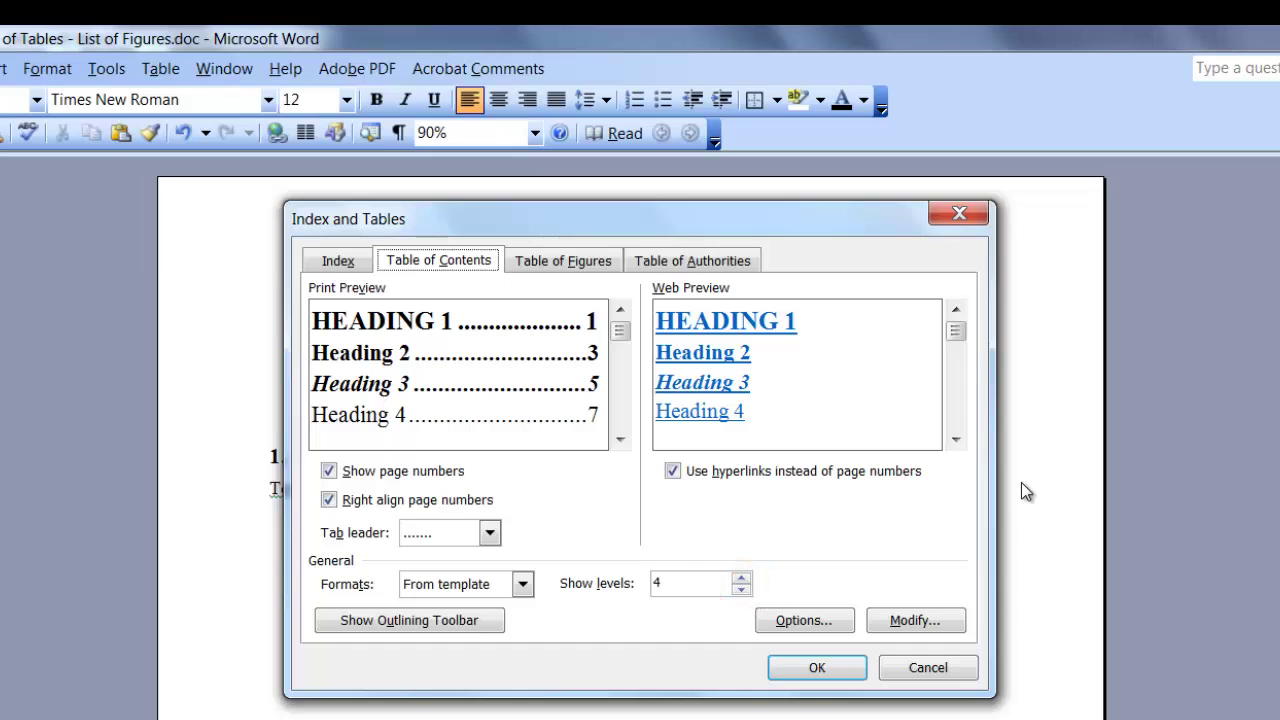
{"action": "left_click", "coordinate": [743, 590]}
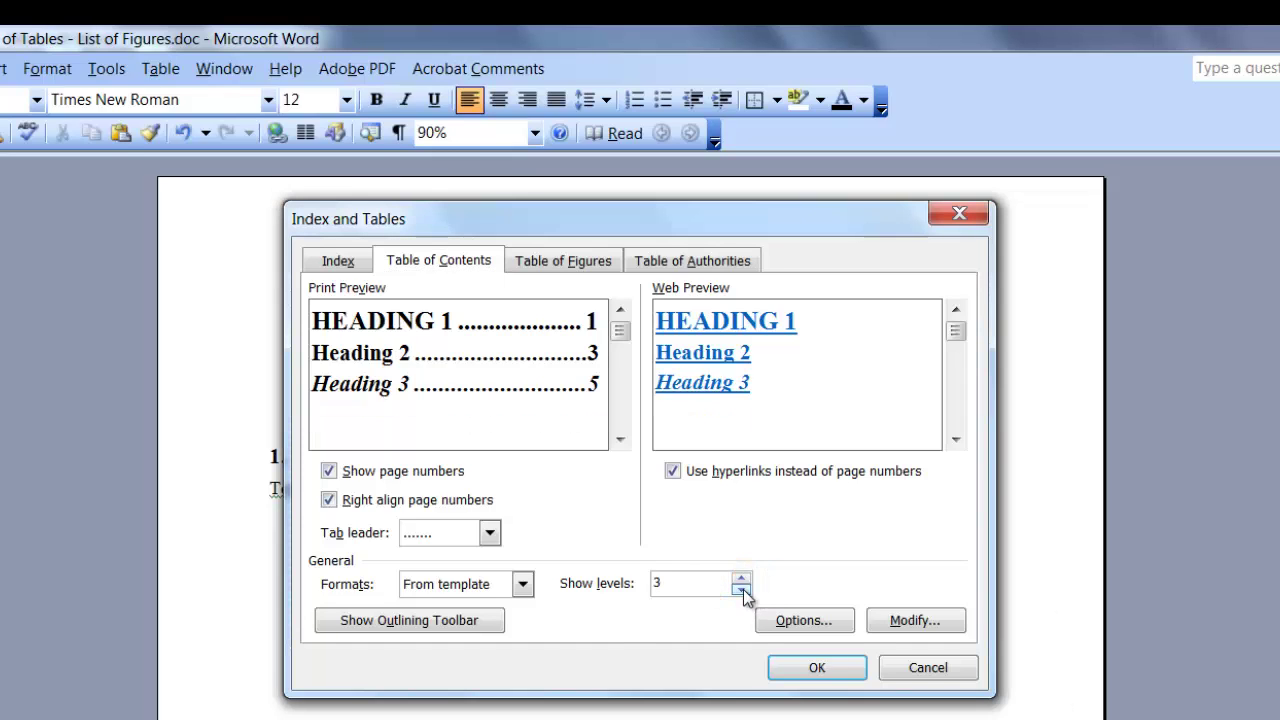
{"action": "left_click", "coordinate": [743, 580]}
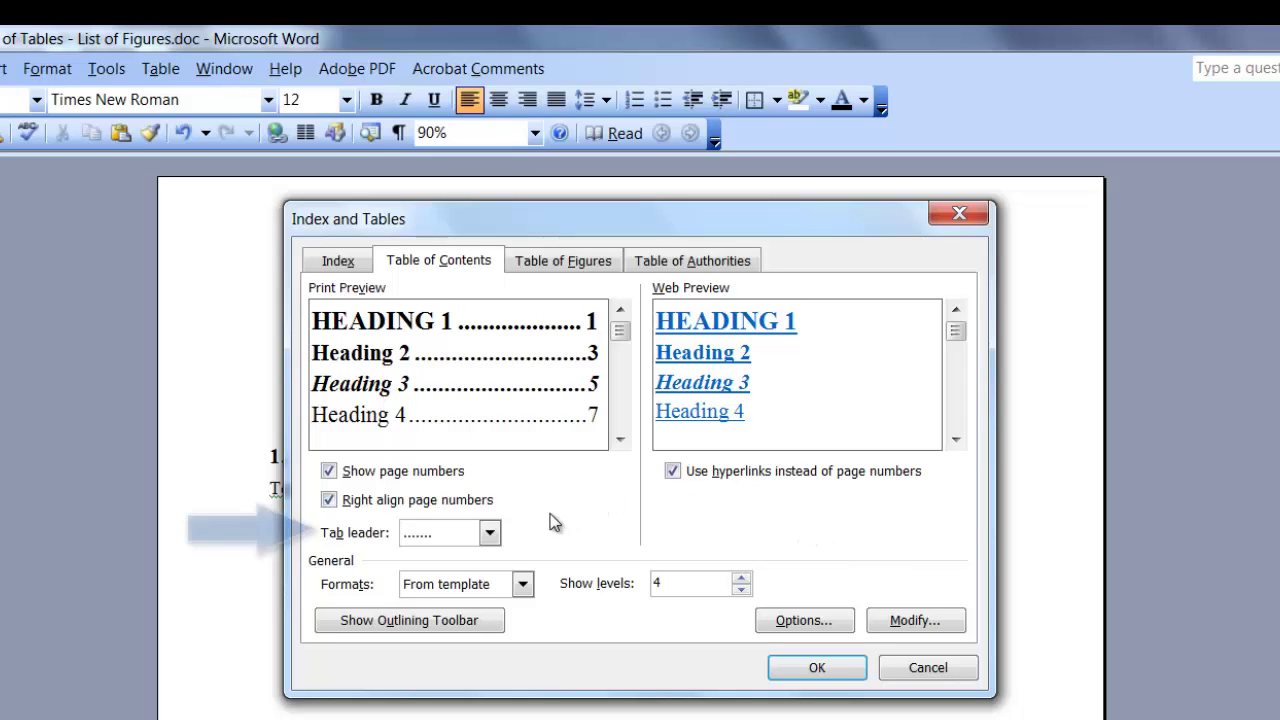
{"action": "left_click", "coordinate": [490, 534]}
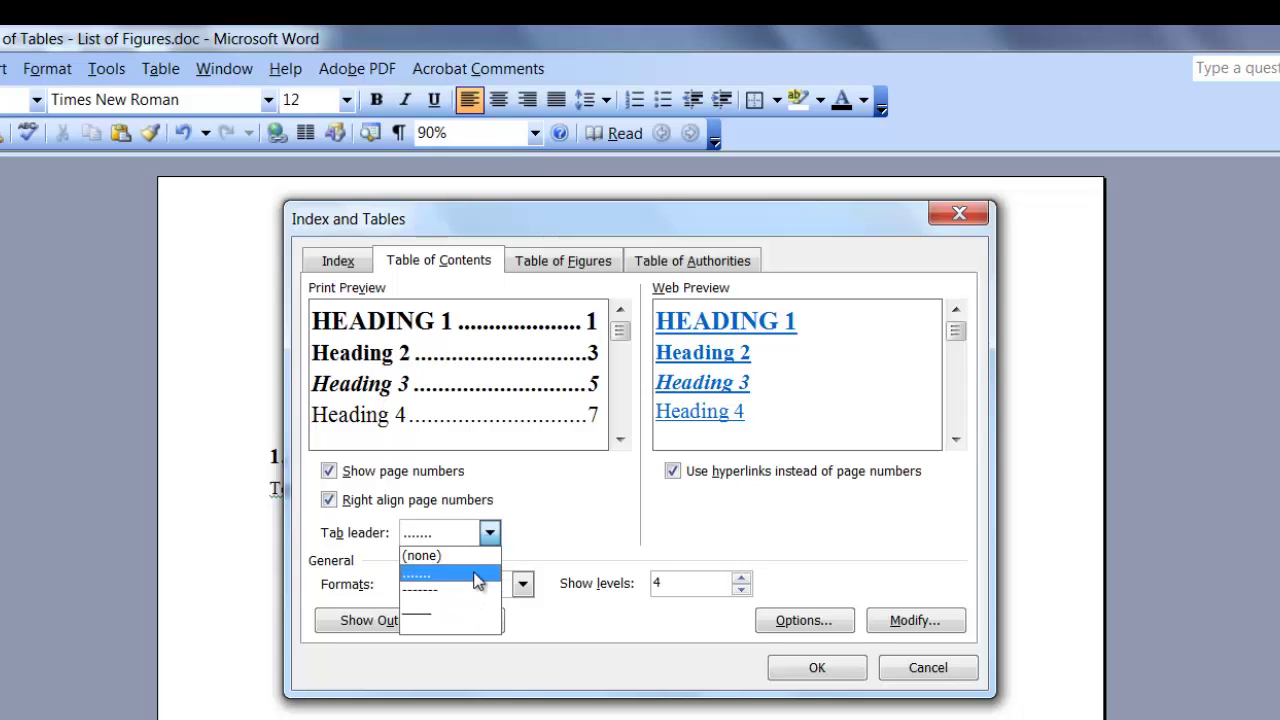
{"action": "left_click", "coordinate": [477, 578]}
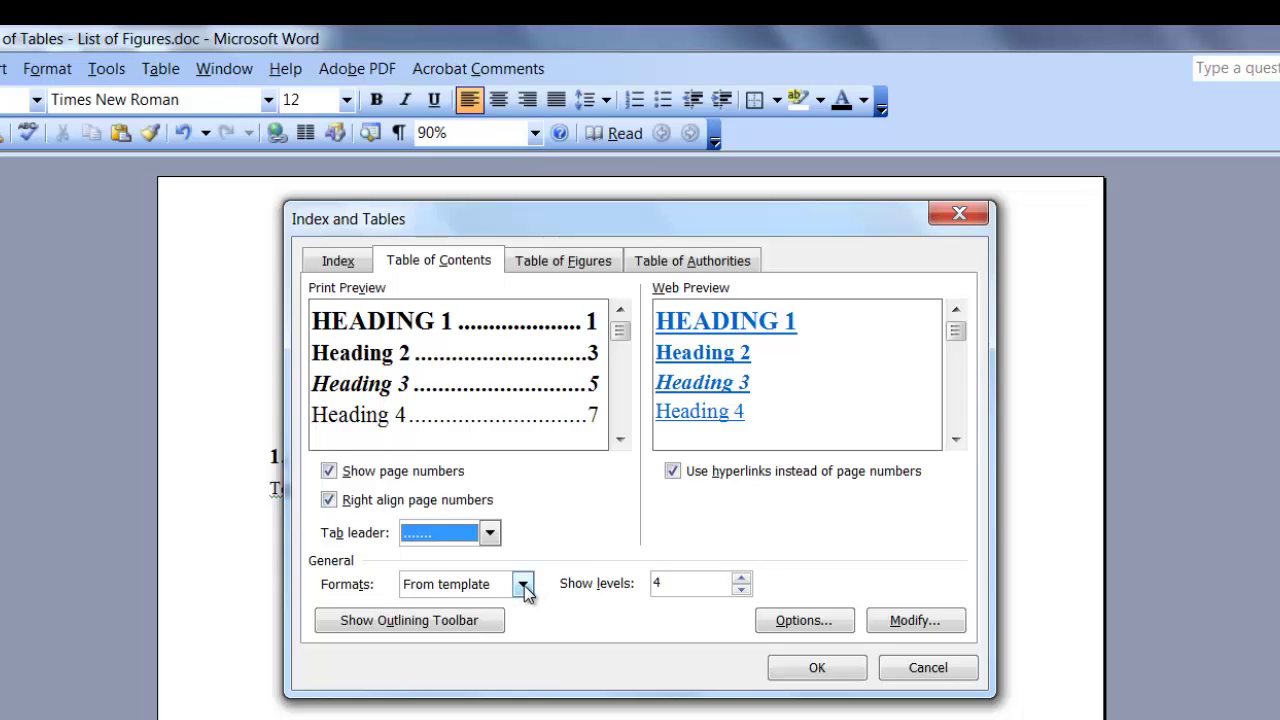
{"action": "left_click", "coordinate": [523, 586]}
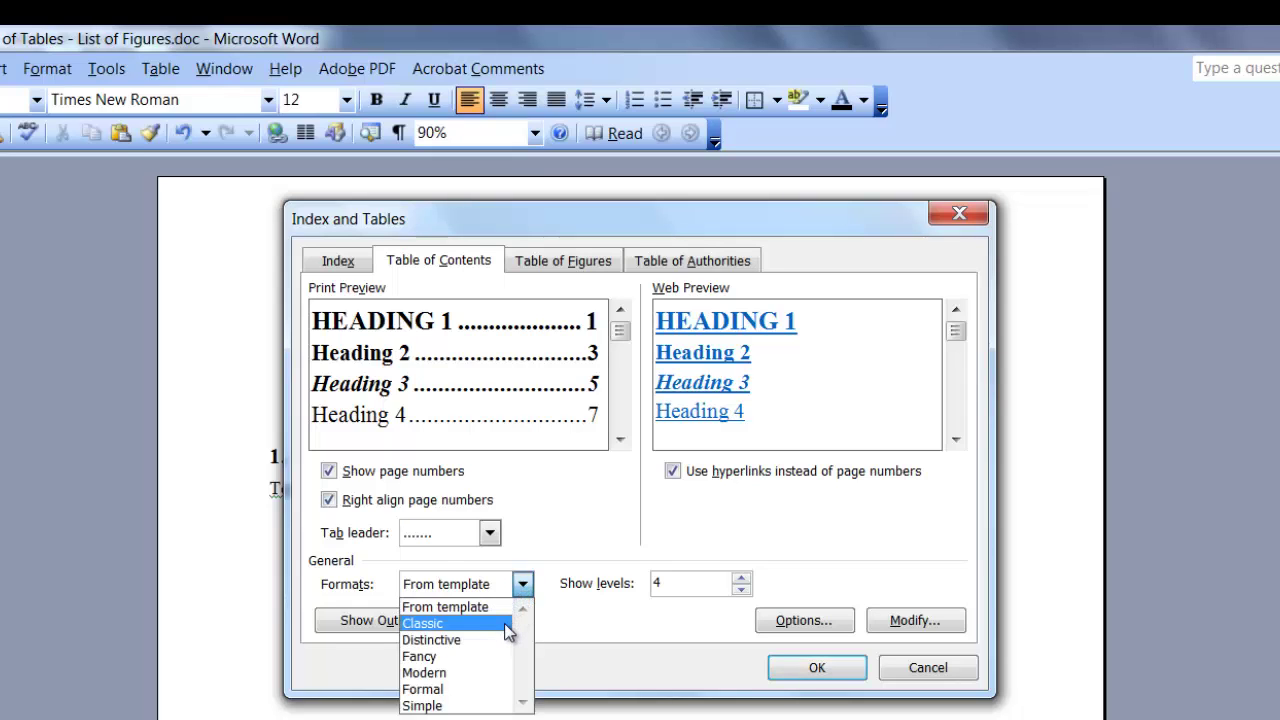
{"action": "left_click", "coordinate": [508, 623]}
{"action": "left_click", "coordinate": [523, 584]}
{"action": "left_click", "coordinate": [498, 640]}
{"action": "left_click", "coordinate": [523, 584]}
{"action": "left_click", "coordinate": [482, 656]}
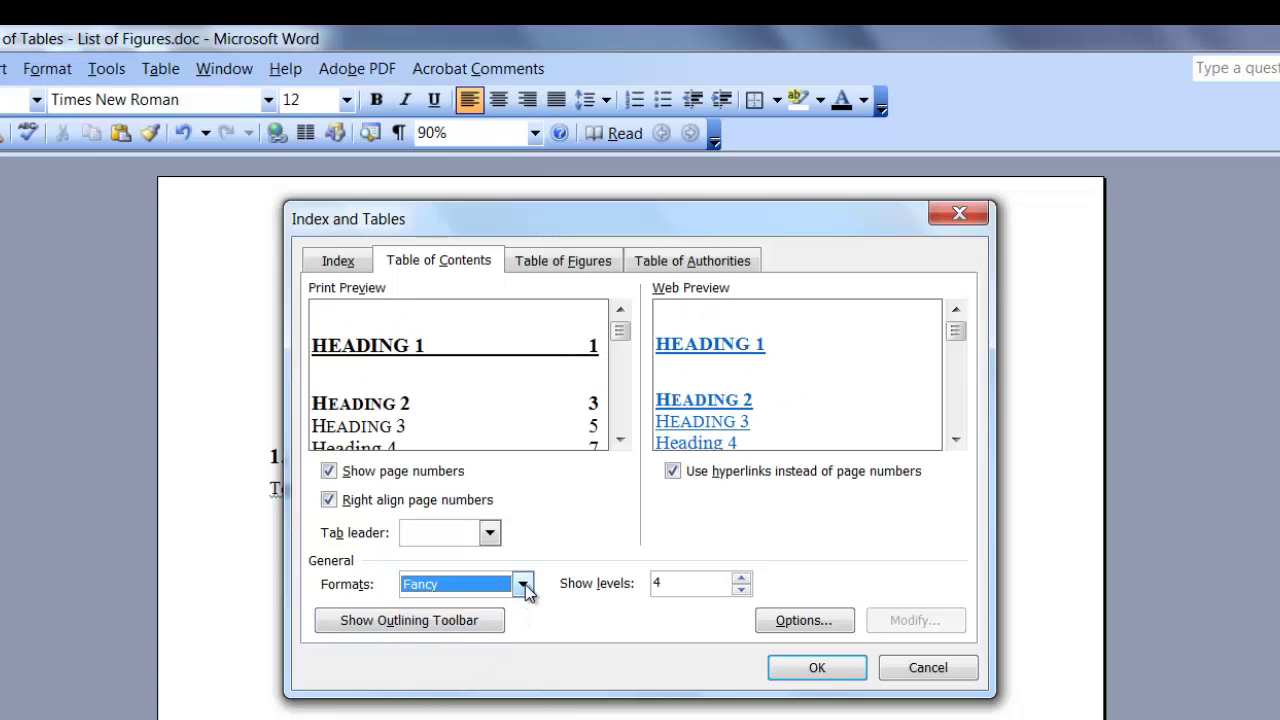
{"action": "left_click", "coordinate": [523, 584]}
{"action": "left_click", "coordinate": [500, 672]}
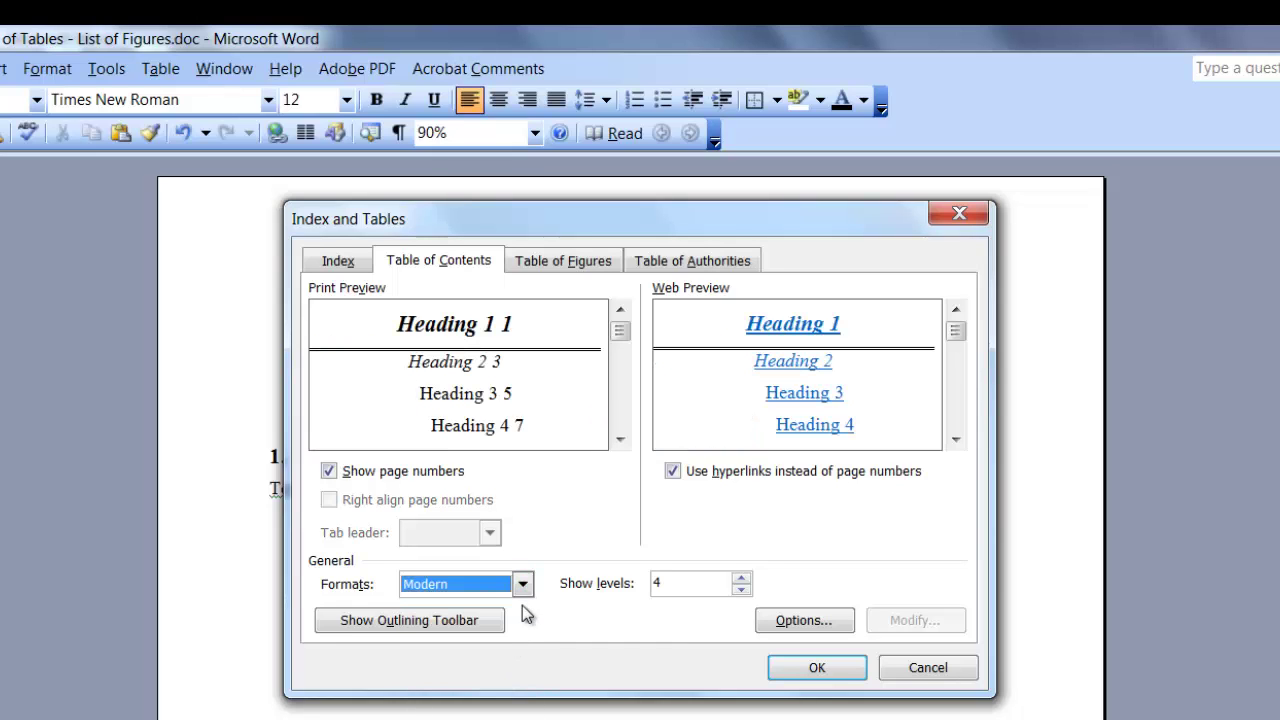
{"action": "left_click", "coordinate": [523, 584]}
{"action": "left_click", "coordinate": [488, 689]}
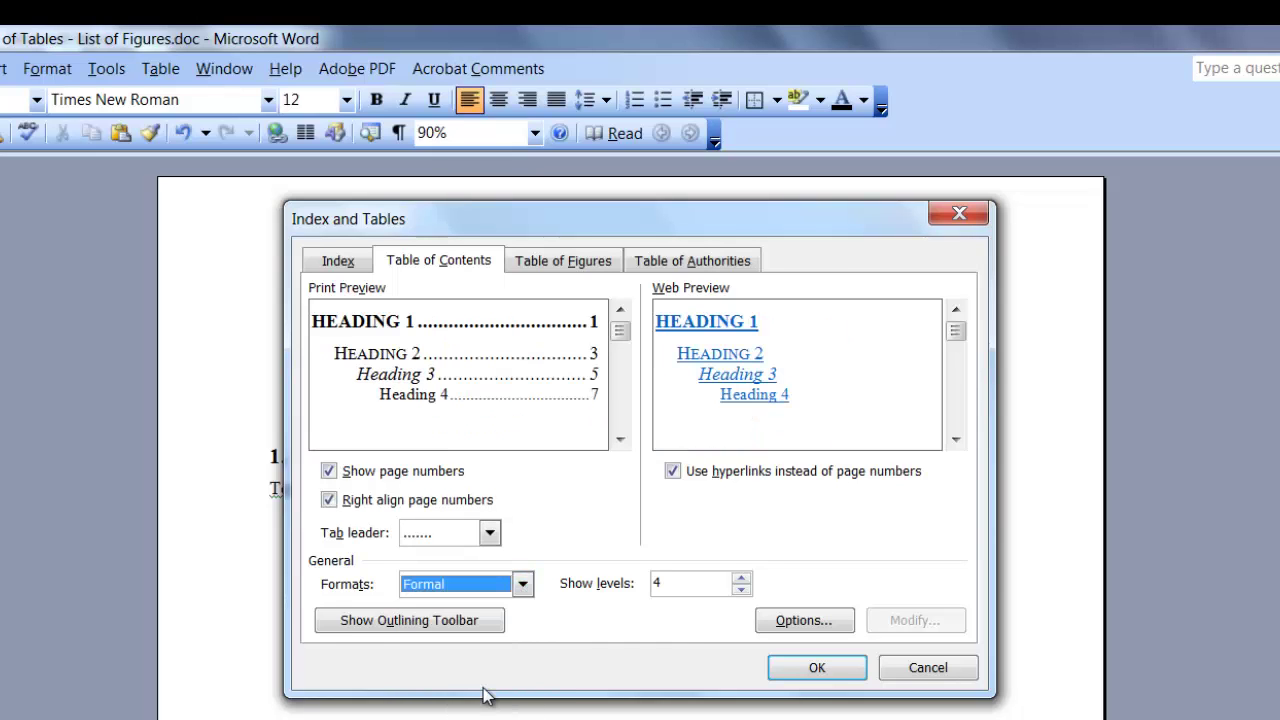
{"action": "left_click", "coordinate": [523, 584]}
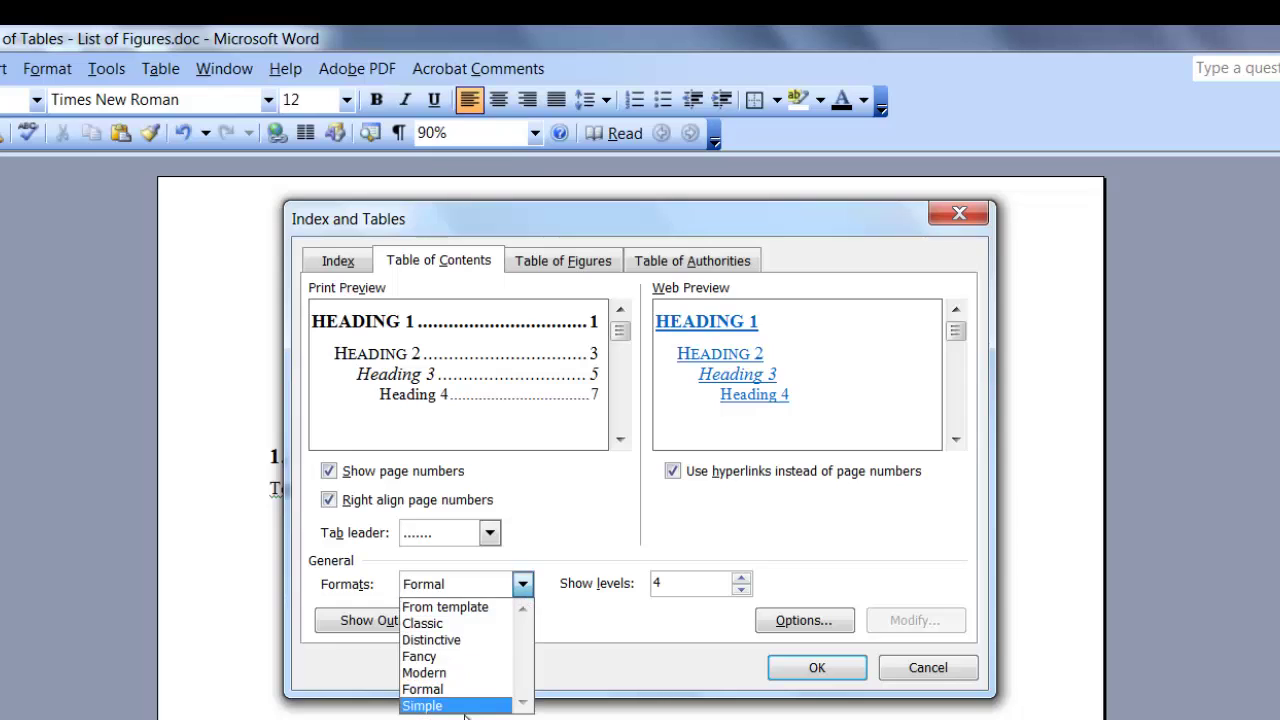
{"action": "left_click", "coordinate": [464, 708]}
{"action": "left_click", "coordinate": [523, 587]}
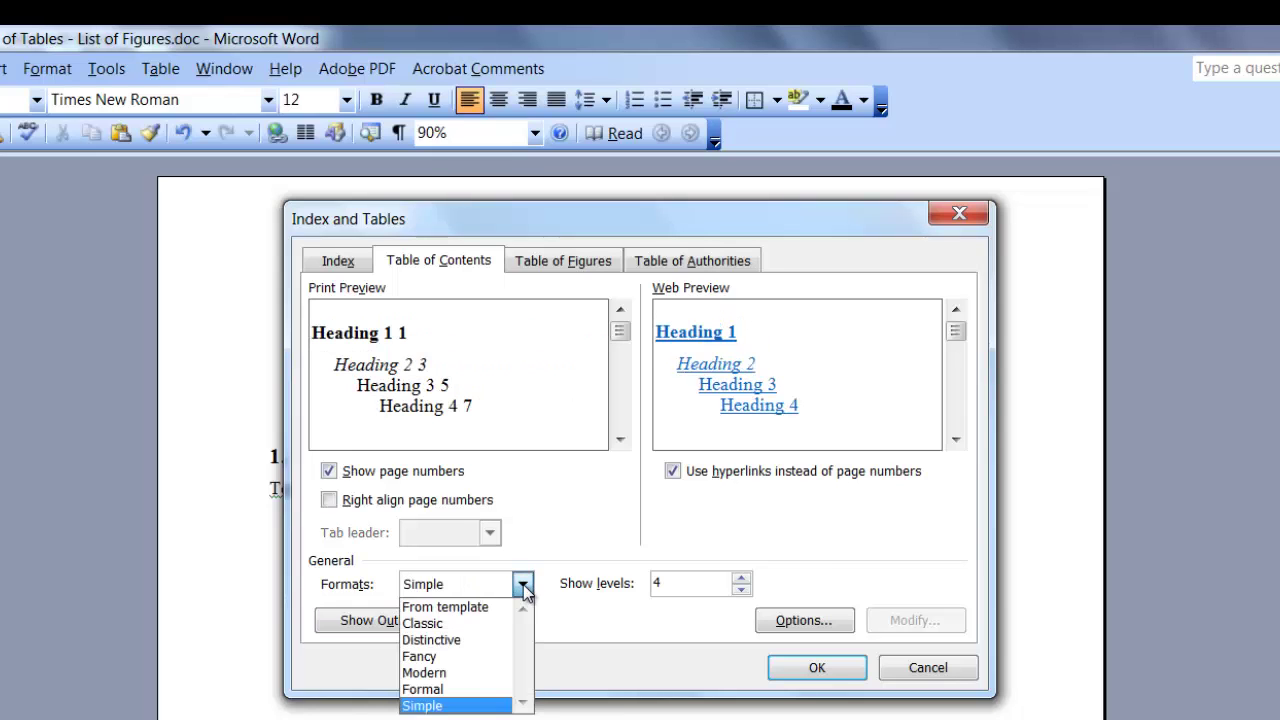
{"action": "left_click", "coordinate": [497, 609]}
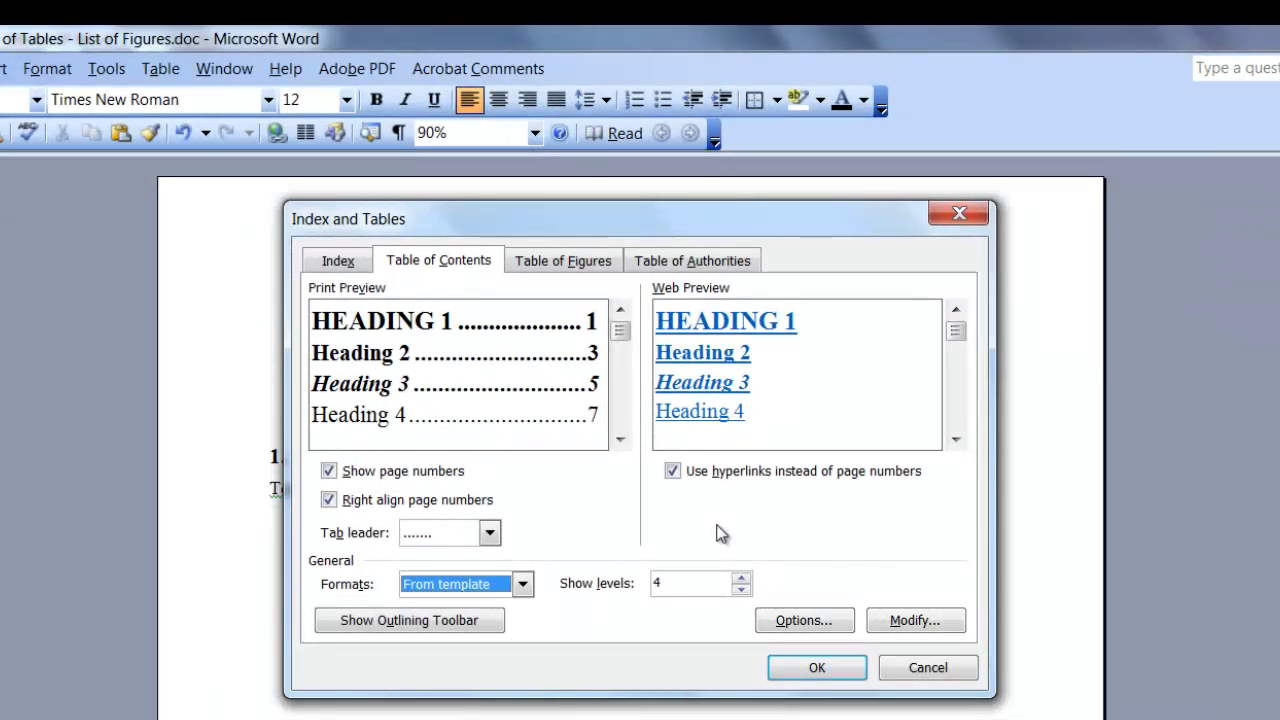
In the contents Options, assign the Title style TOC level 1 and confirm.
{"action": "left_click", "coordinate": [848, 621]}
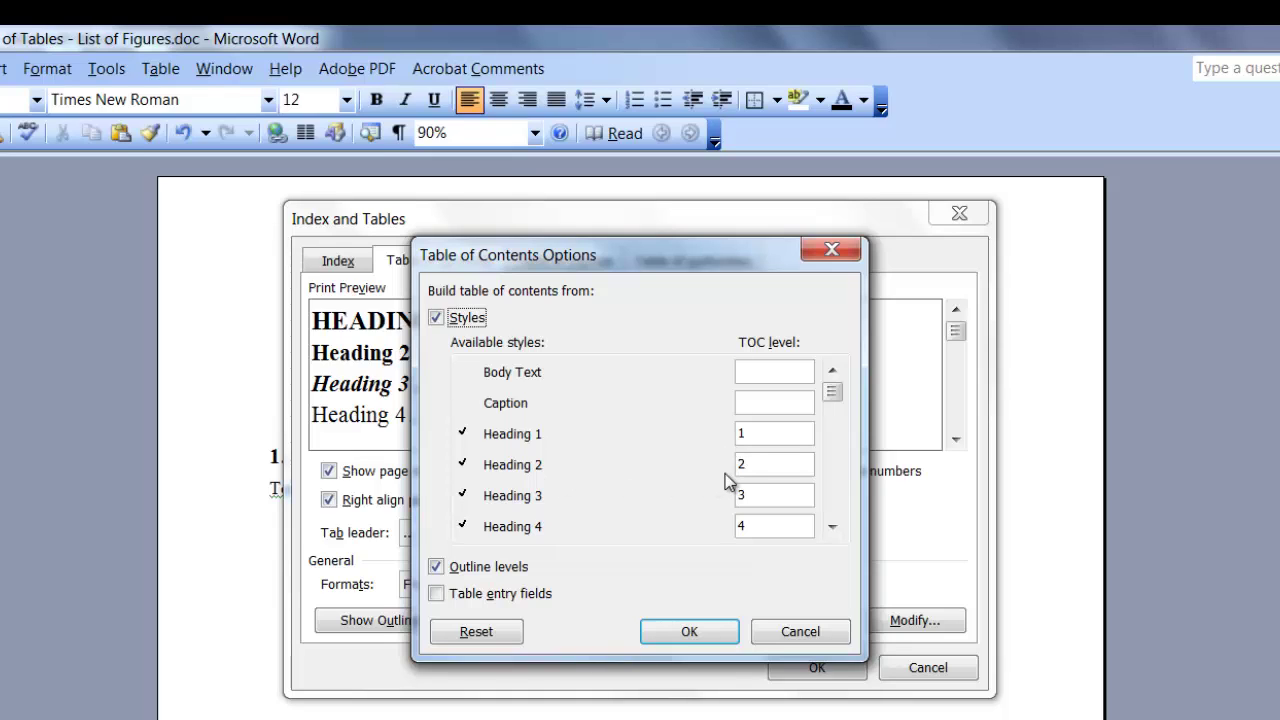
{"action": "left_click", "coordinate": [832, 527]}
{"action": "left_click", "coordinate": [832, 527]}
{"action": "left_click", "coordinate": [832, 527]}
{"action": "left_click", "coordinate": [832, 527]}
{"action": "left_click", "coordinate": [832, 527]}
{"action": "left_click", "coordinate": [832, 527]}
{"action": "left_click", "coordinate": [832, 527]}
{"action": "left_click", "coordinate": [832, 527]}
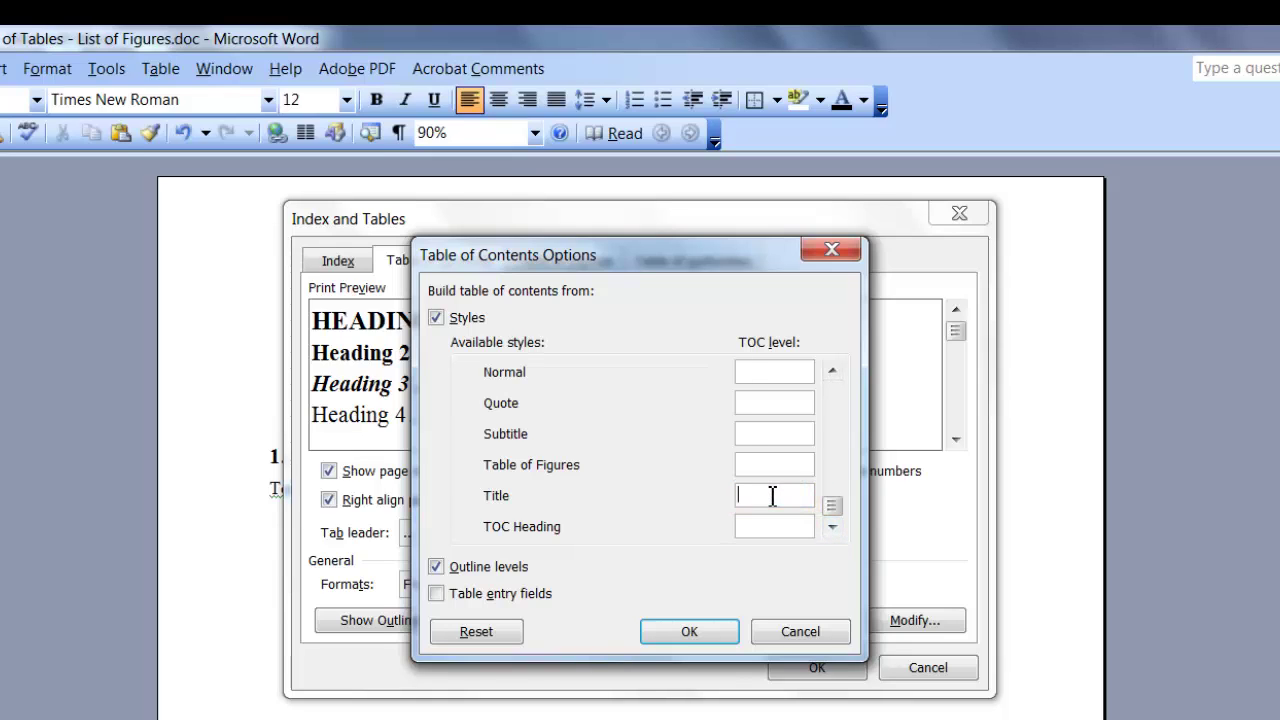
{"action": "type", "text": "1"}
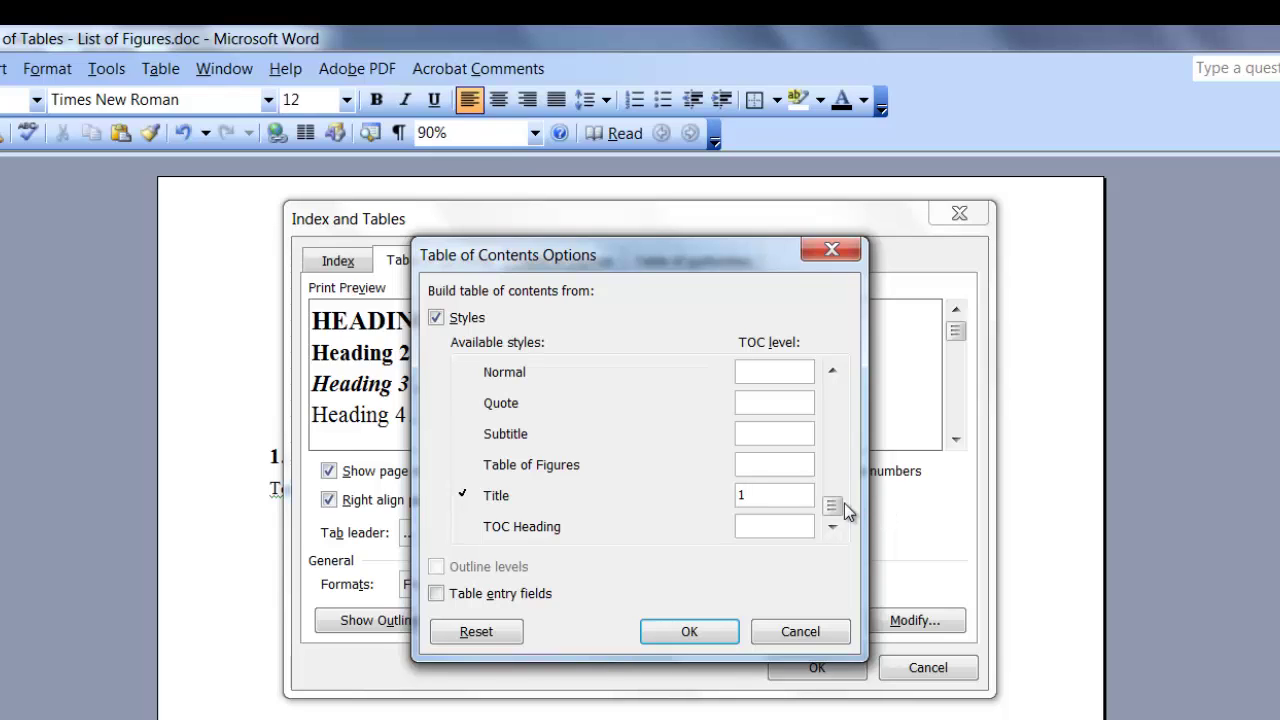
{"action": "left_click_drag", "start_coordinate": [835, 508], "coordinate": [835, 385]}
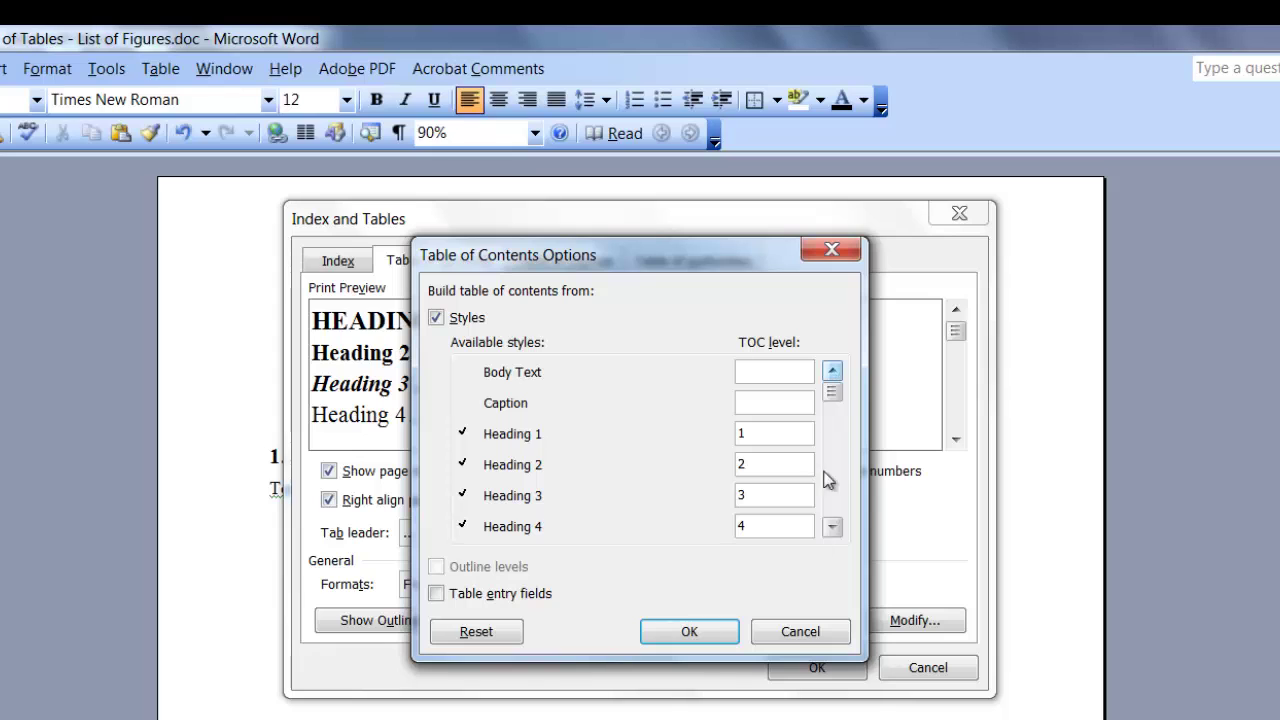
{"action": "left_click", "coordinate": [690, 633]}
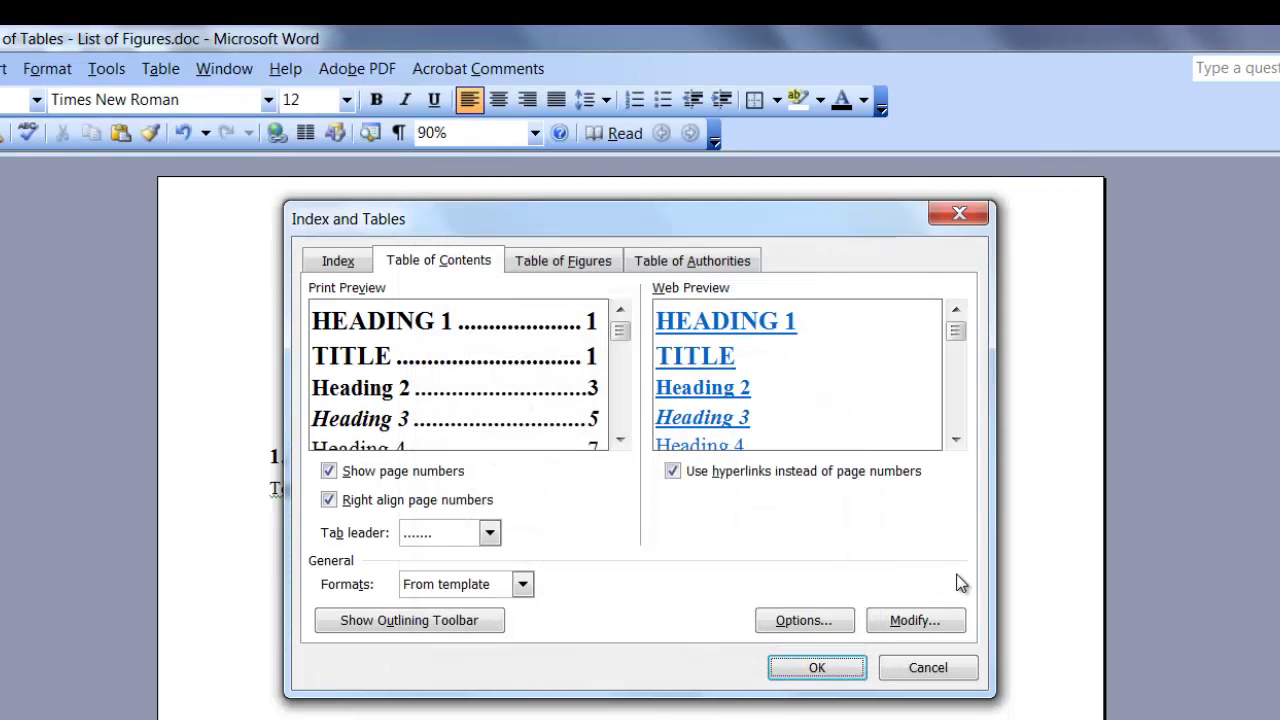
Open the TOC styles list and start modifying the TOC 1 style.
{"action": "left_click", "coordinate": [943, 623]}
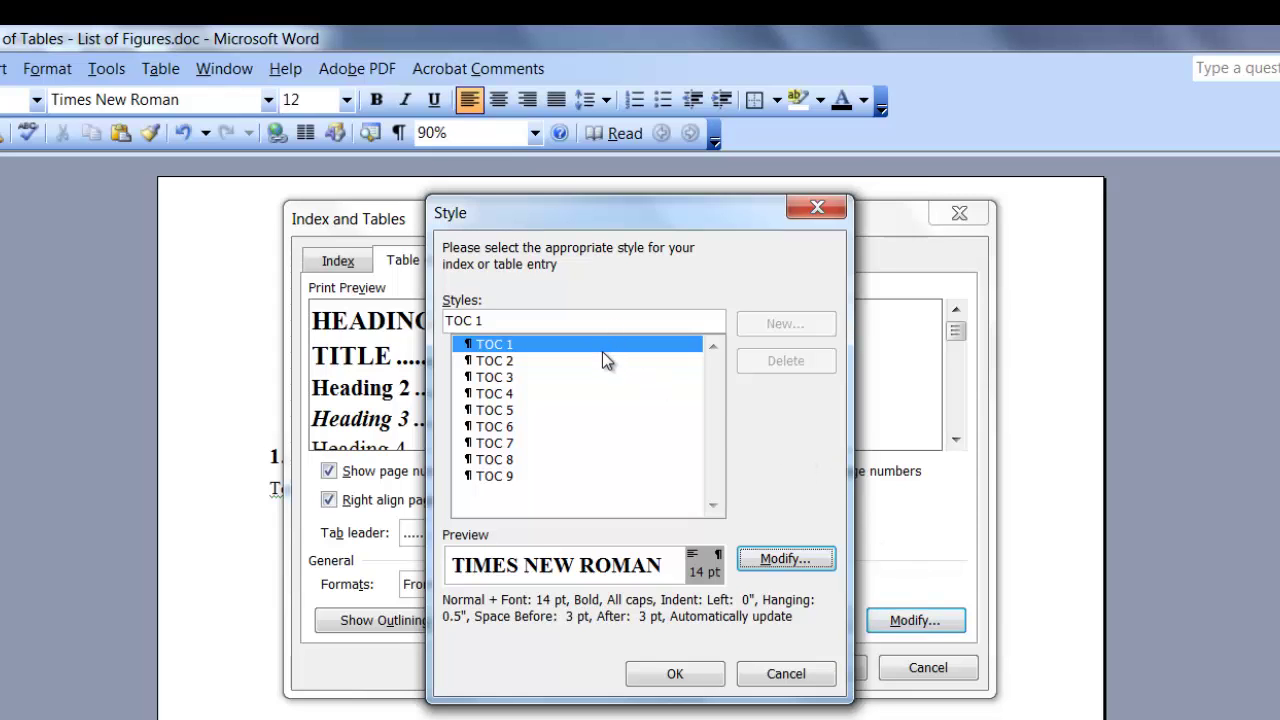
{"action": "left_click", "coordinate": [775, 558]}
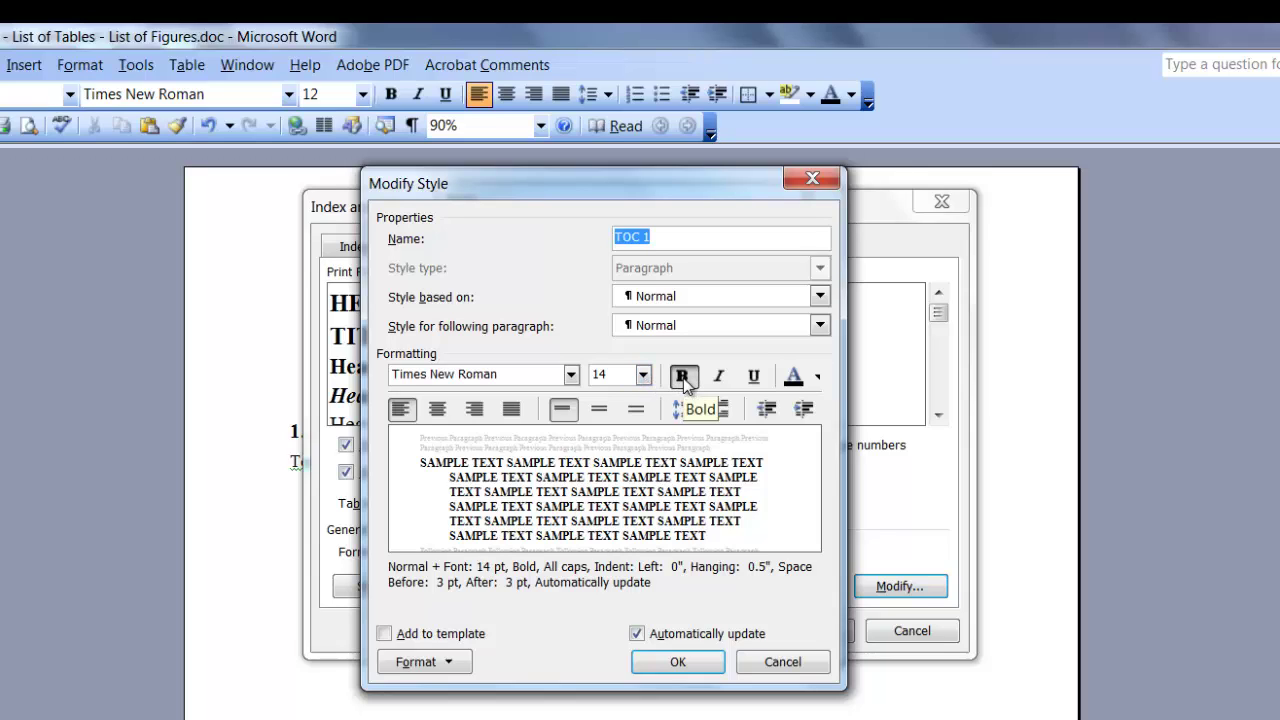
Keep TOC 1's font colour automatic and confirm its 14 pt bold all-caps font.
{"action": "left_click", "coordinate": [817, 378]}
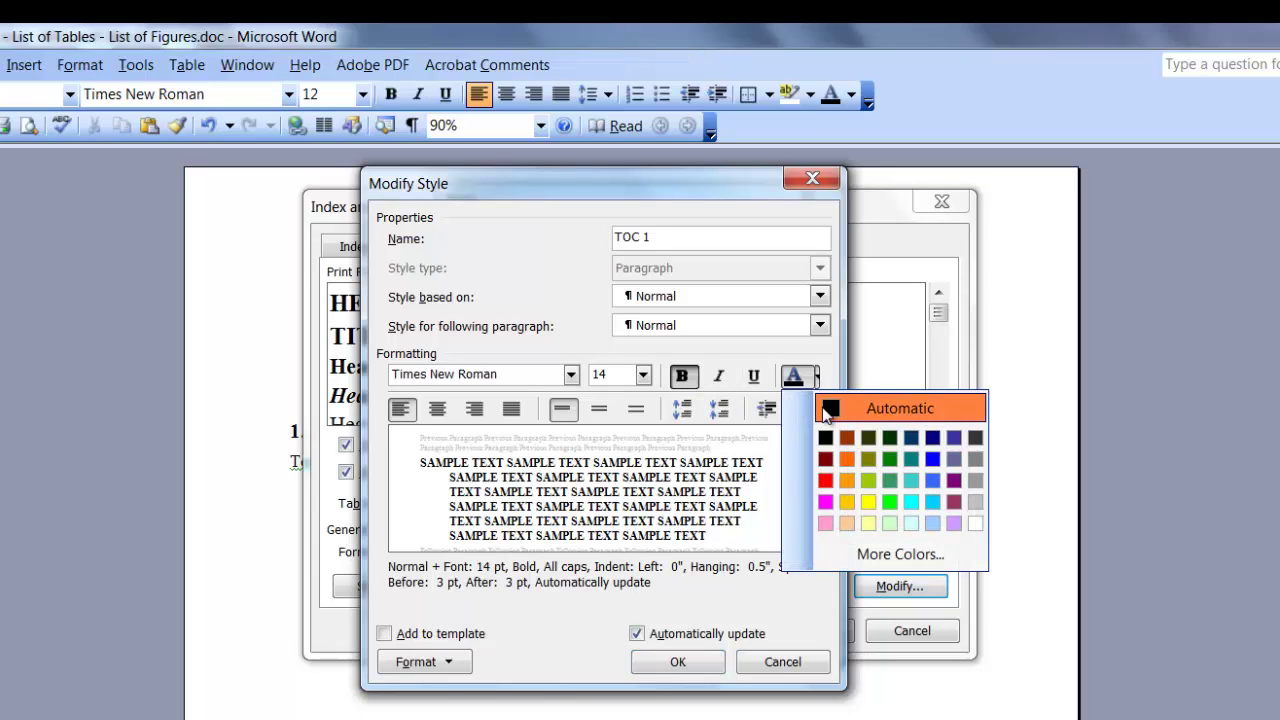
{"action": "left_click", "coordinate": [828, 412]}
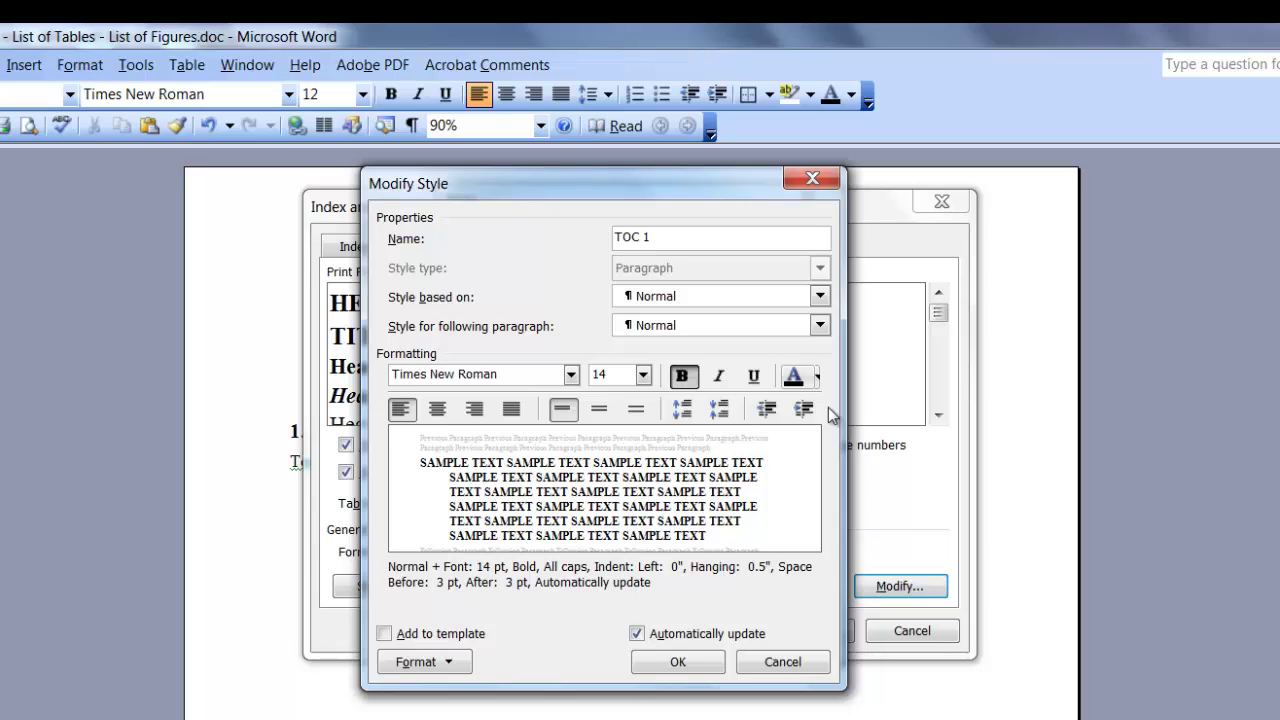
{"action": "left_click", "coordinate": [443, 664]}
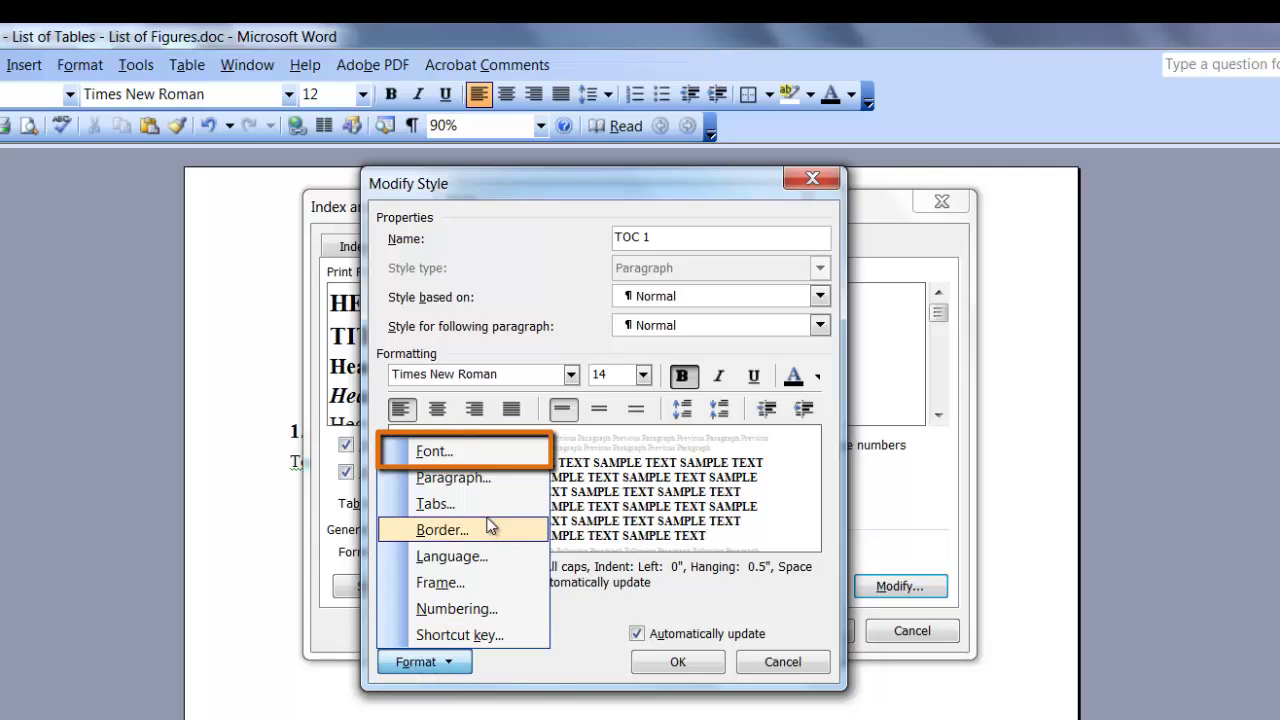
{"action": "left_click", "coordinate": [491, 455]}
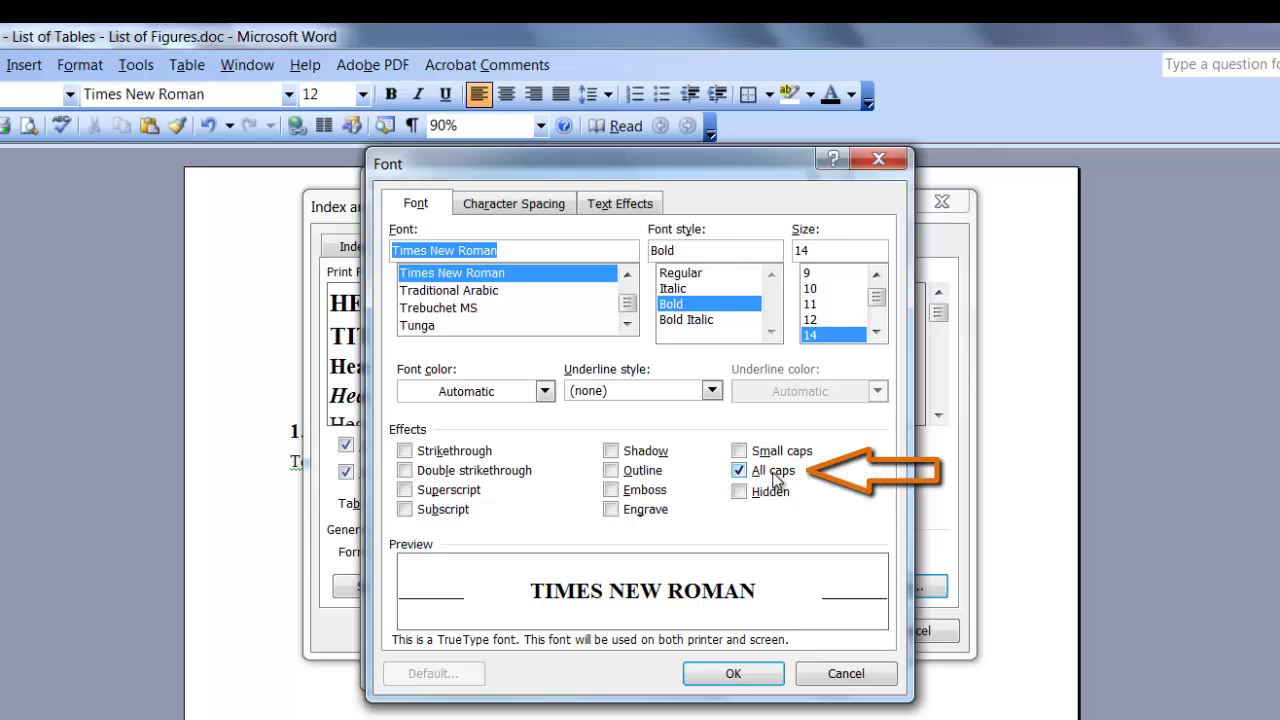
{"action": "left_click", "coordinate": [733, 675]}
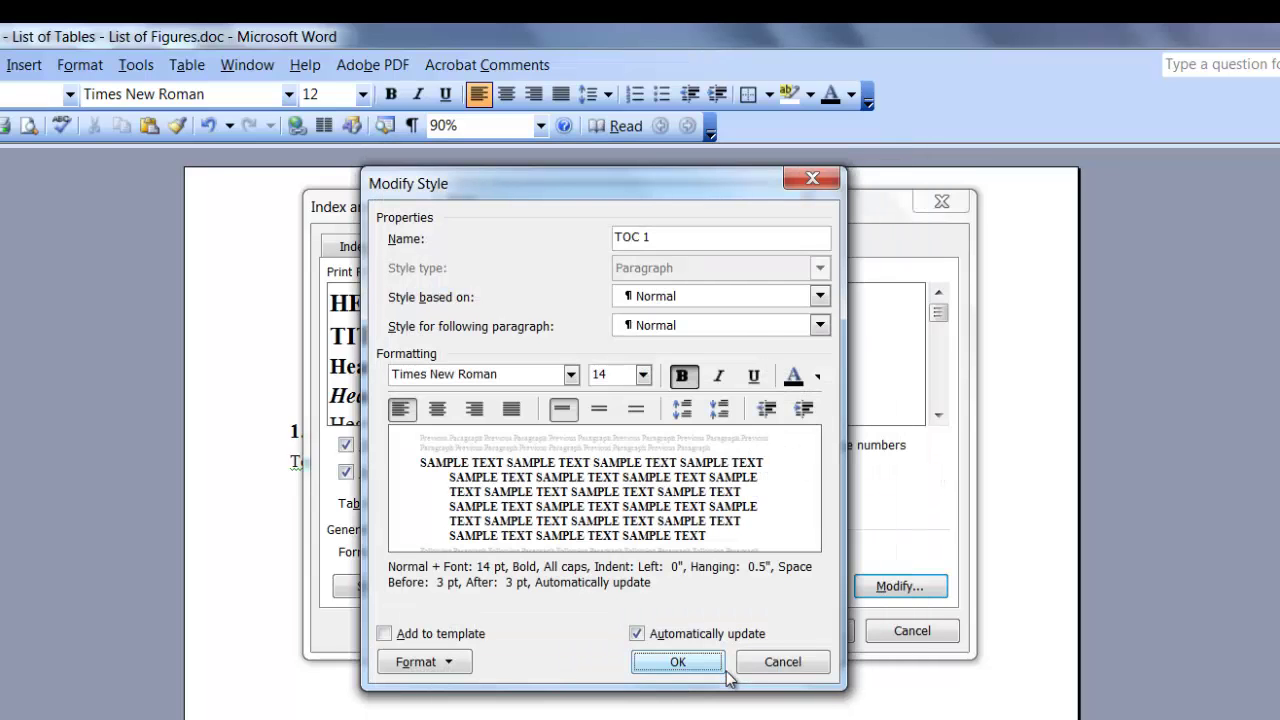
Give TOC 1 a 0.5" hanging indent with 3 pt before and after, then save the style.
{"action": "left_click", "coordinate": [462, 661]}
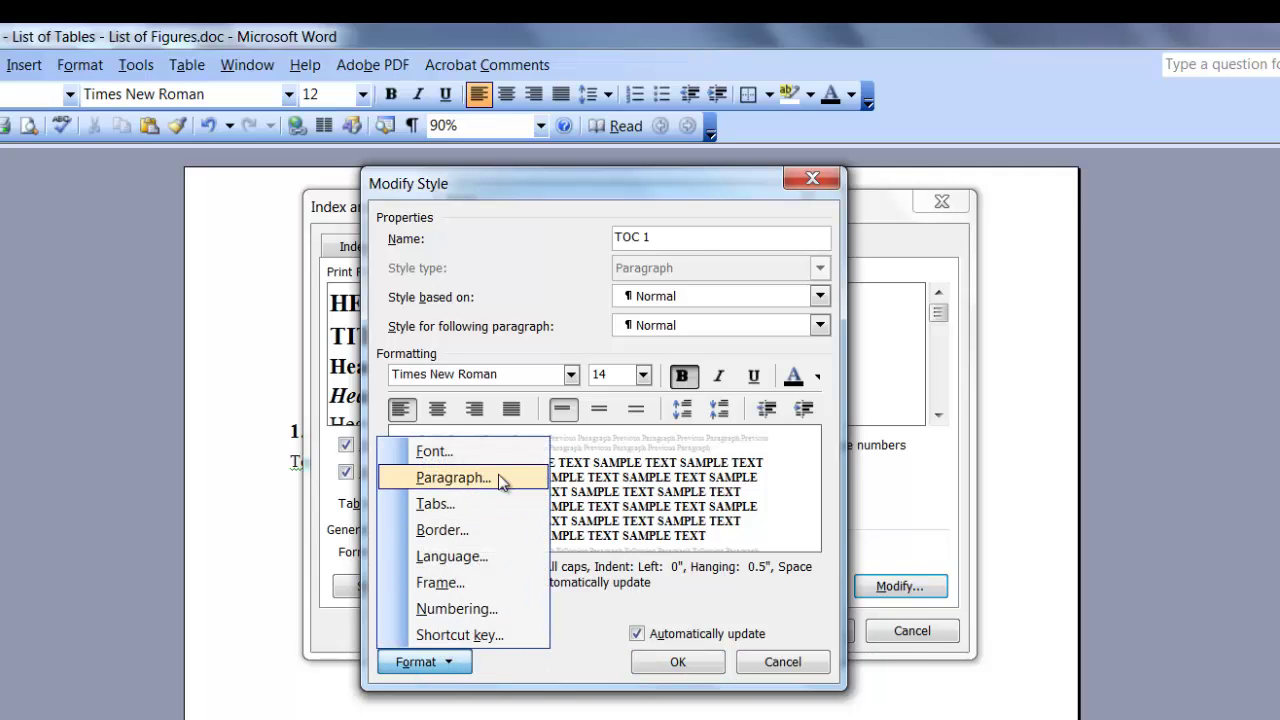
{"action": "left_click", "coordinate": [495, 480]}
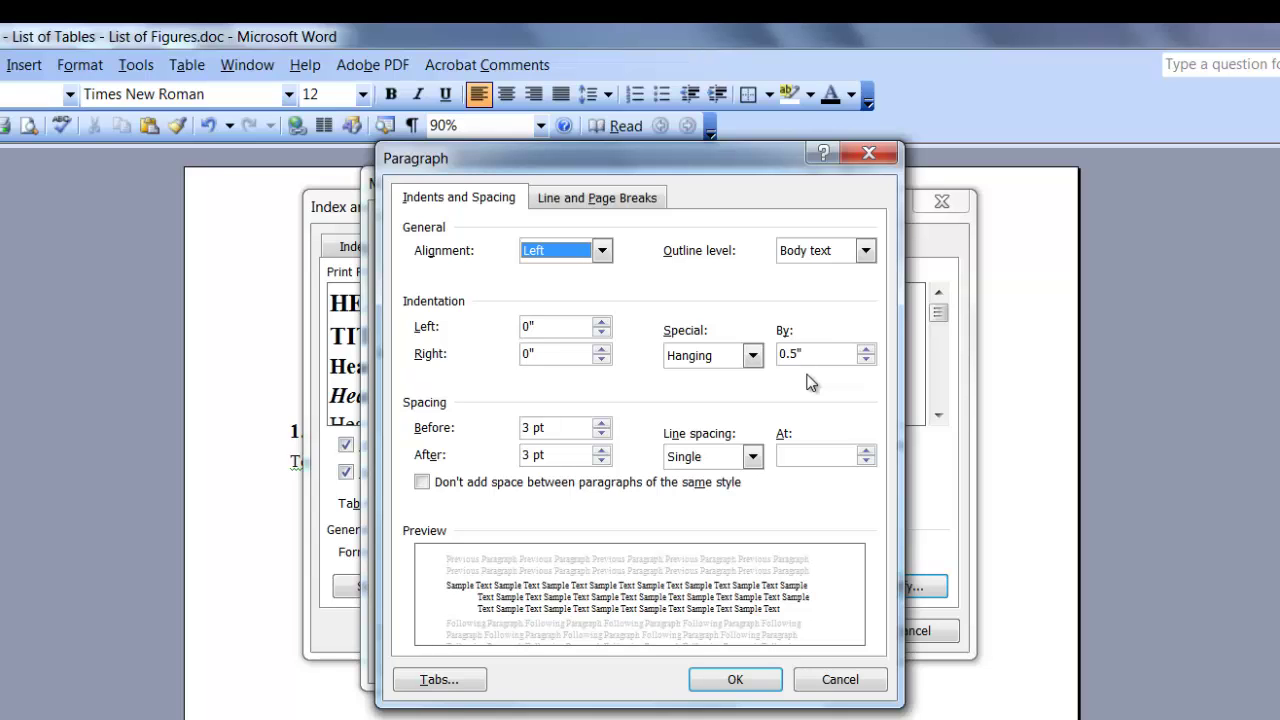
{"action": "left_click", "coordinate": [735, 680]}
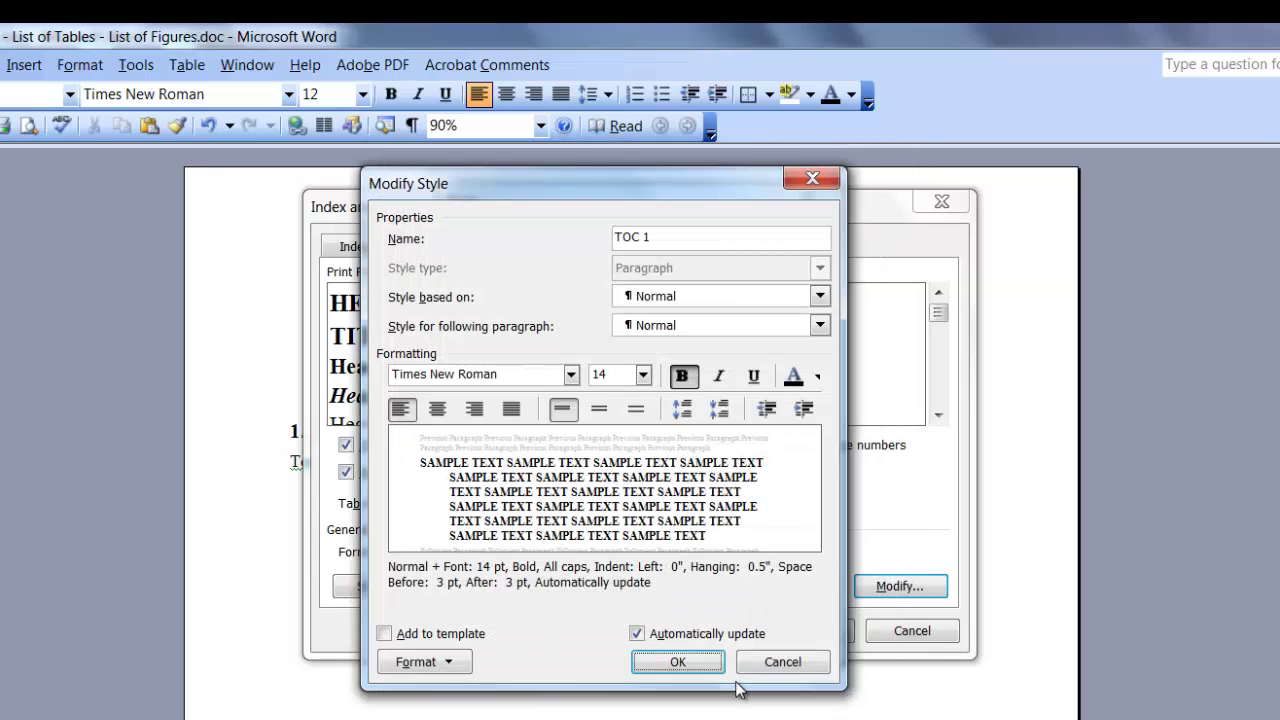
{"action": "left_click", "coordinate": [705, 668]}
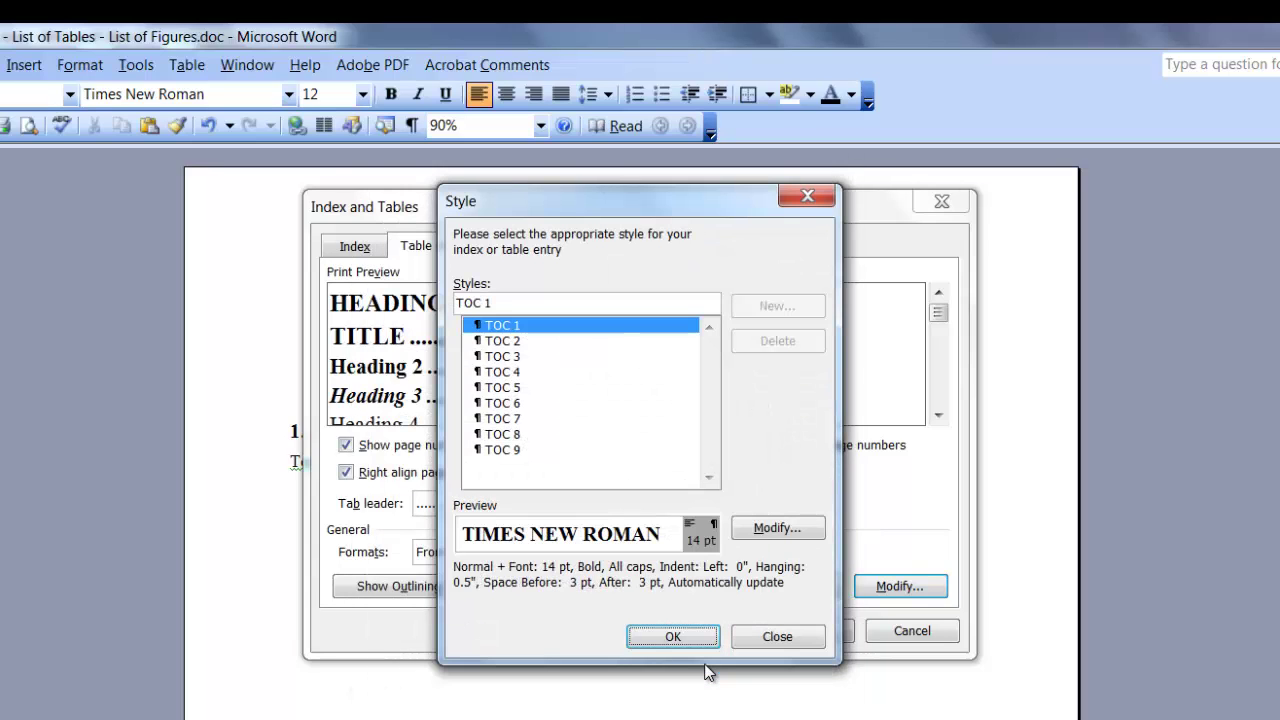
Review the TOC 2 and TOC 4 entry styles, then insert the table of contents.
{"action": "left_click", "coordinate": [509, 341]}
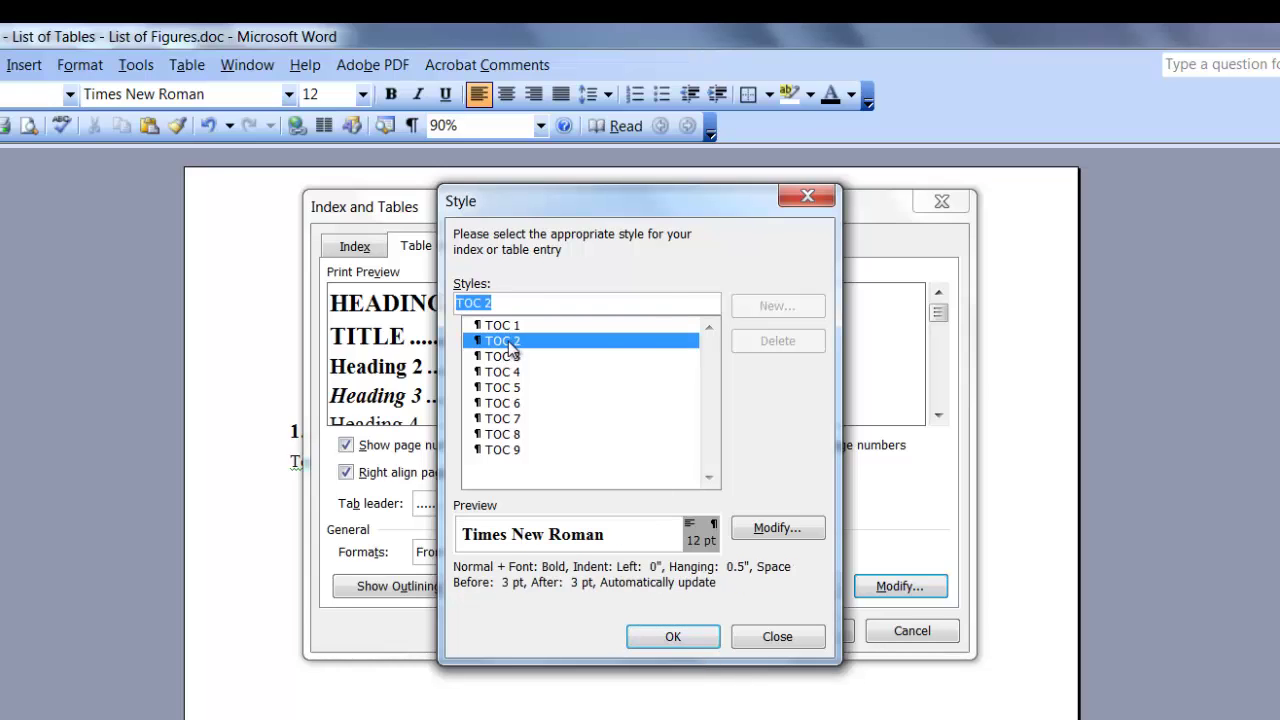
{"action": "key", "text": "Down"}
{"action": "key", "text": "Down"}
{"action": "left_click", "coordinate": [693, 645]}
{"action": "left_click", "coordinate": [808, 631]}
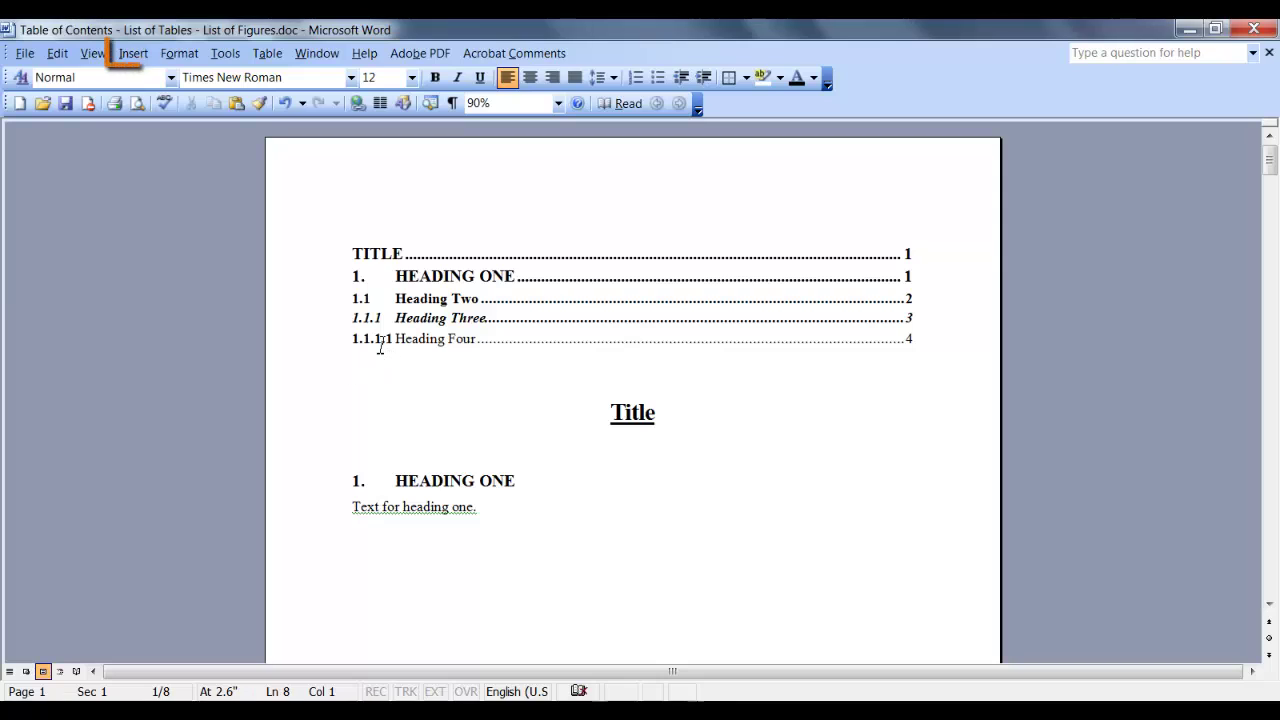
Insert a table of figures using the Table caption label, listing Table One and Table Two.
{"action": "left_click", "coordinate": [133, 54]}
{"action": "mouse_move", "coordinate": [184, 189]}
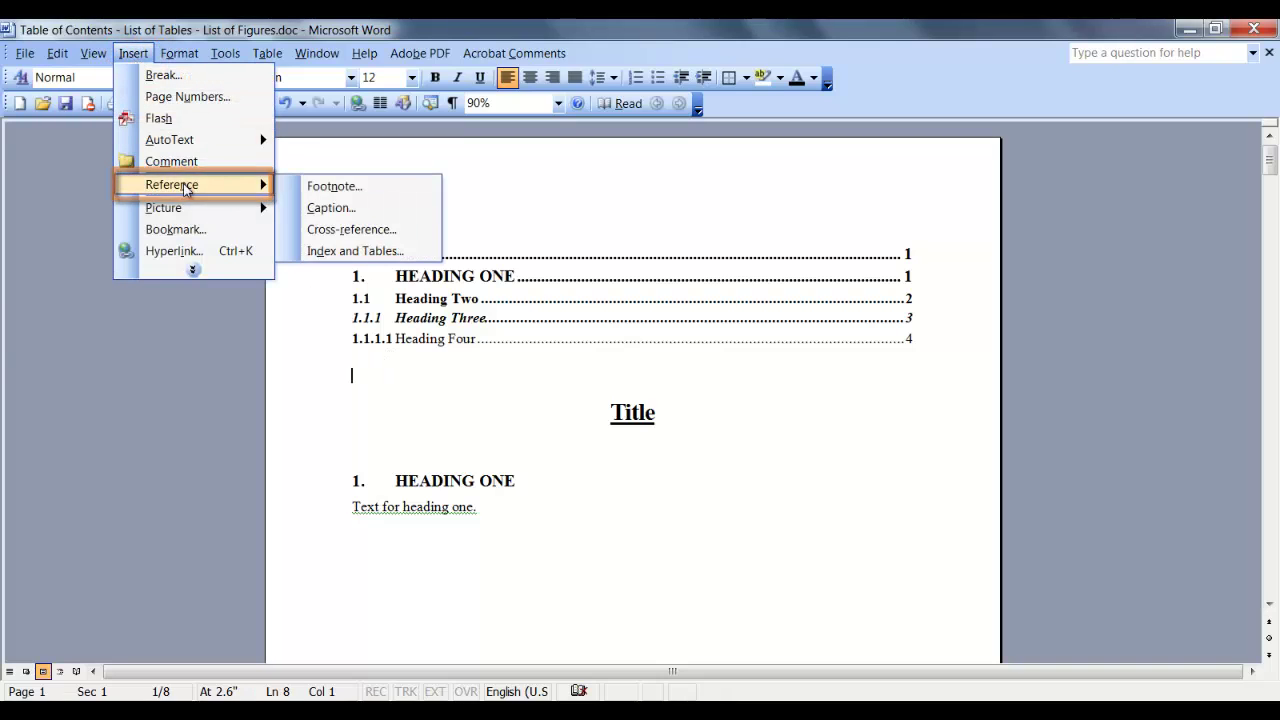
{"action": "left_click", "coordinate": [398, 250]}
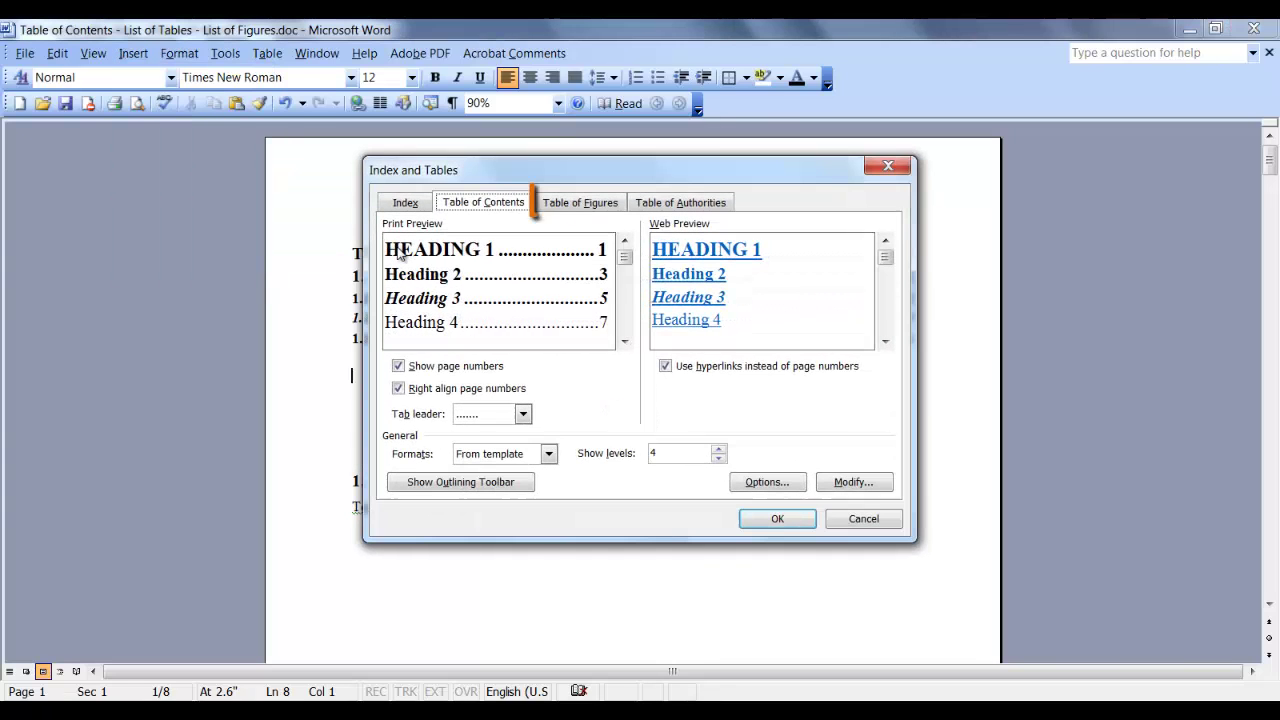
{"action": "left_click", "coordinate": [612, 206]}
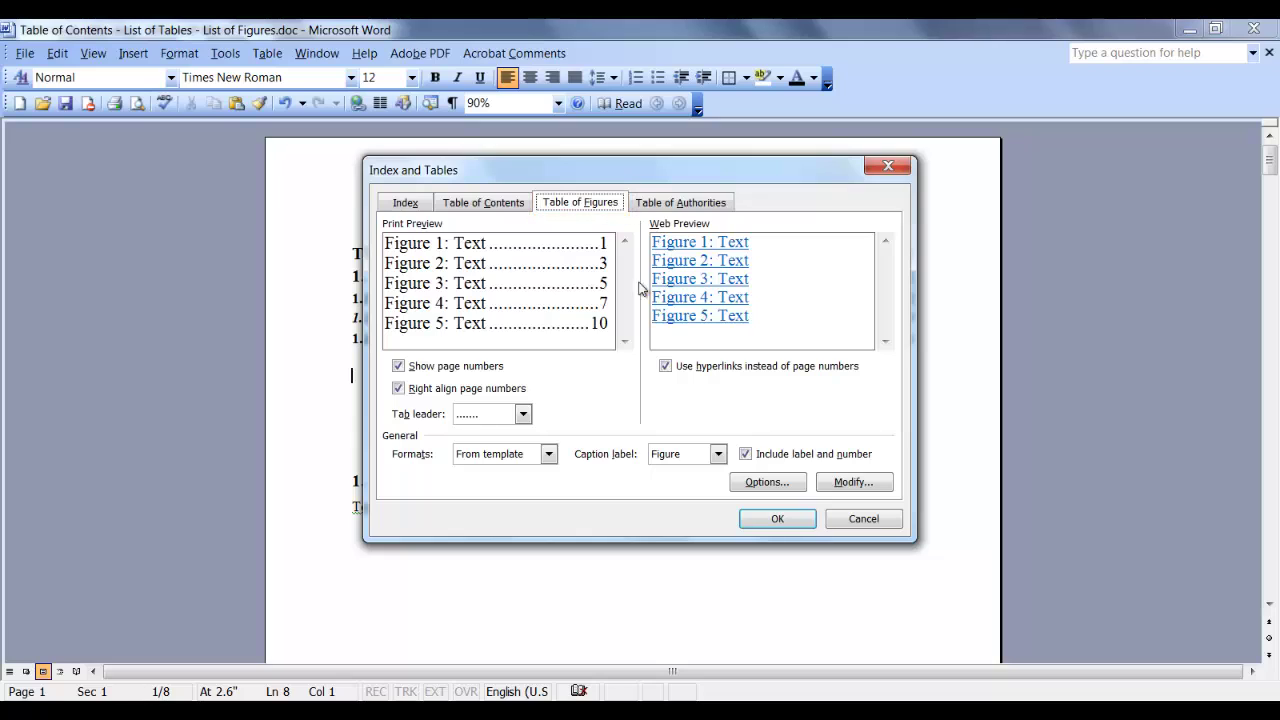
{"action": "left_click", "coordinate": [718, 454]}
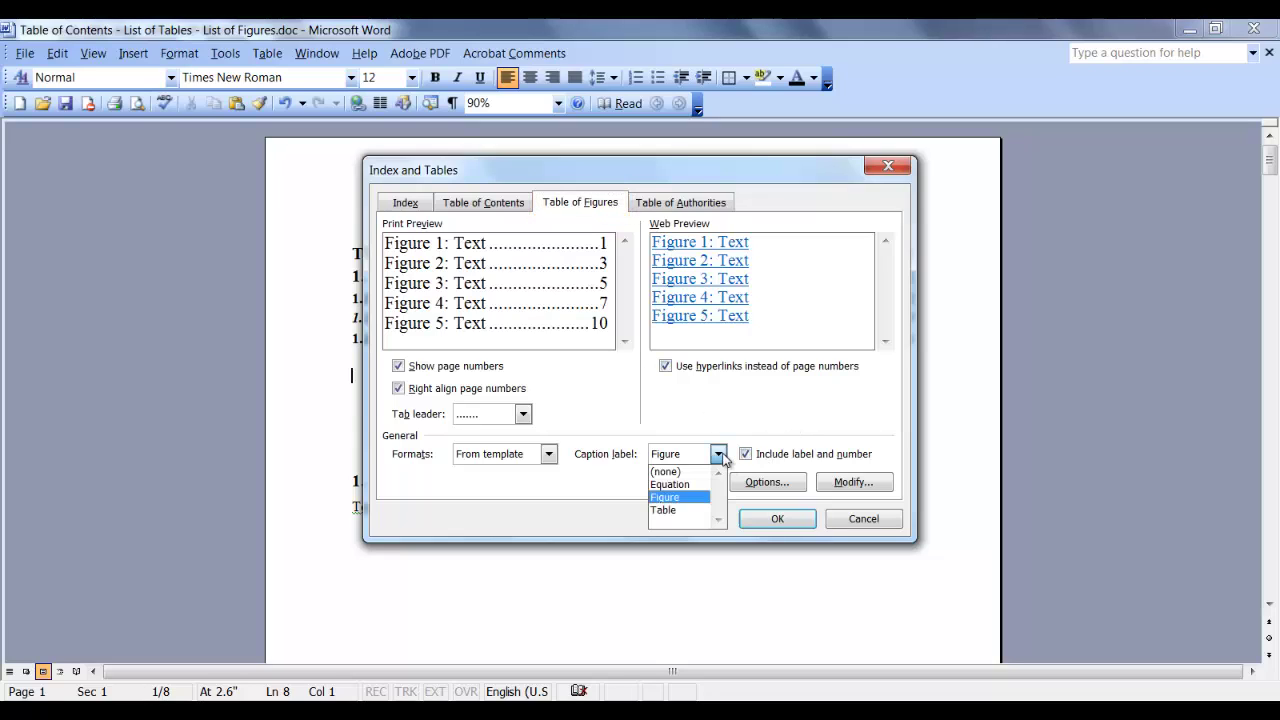
{"action": "left_click", "coordinate": [700, 512]}
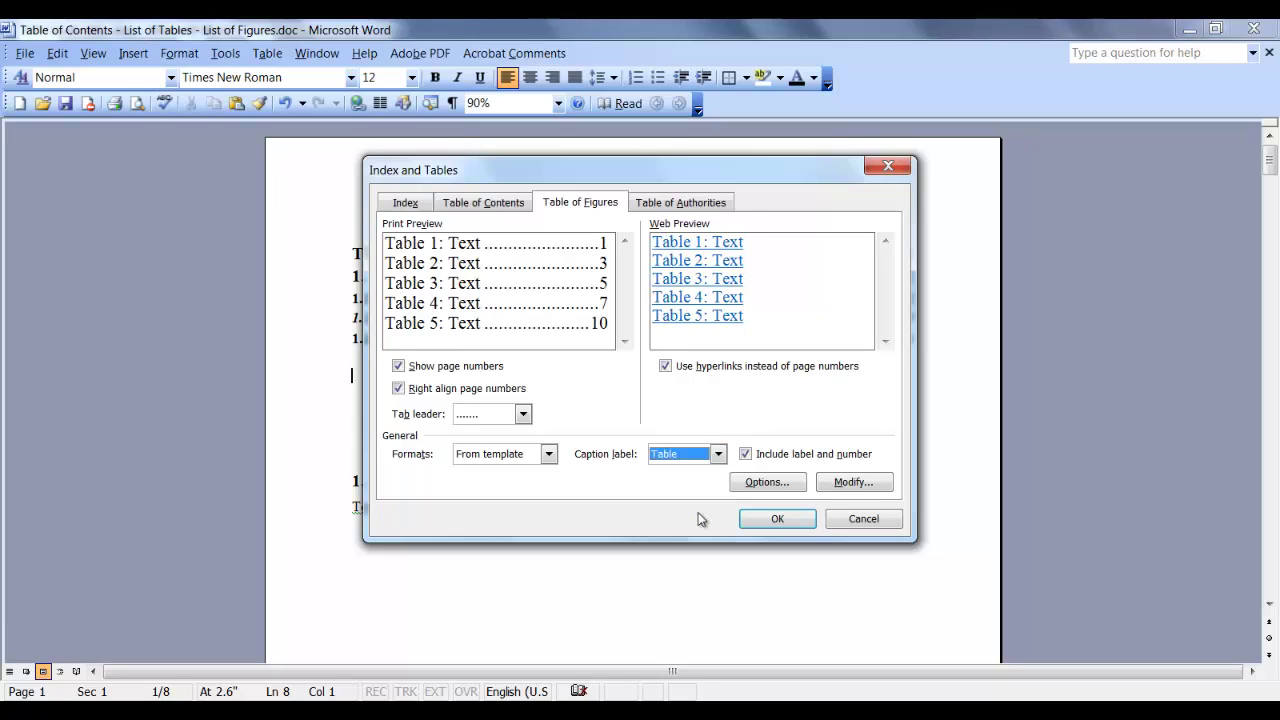
{"action": "left_click", "coordinate": [785, 519]}
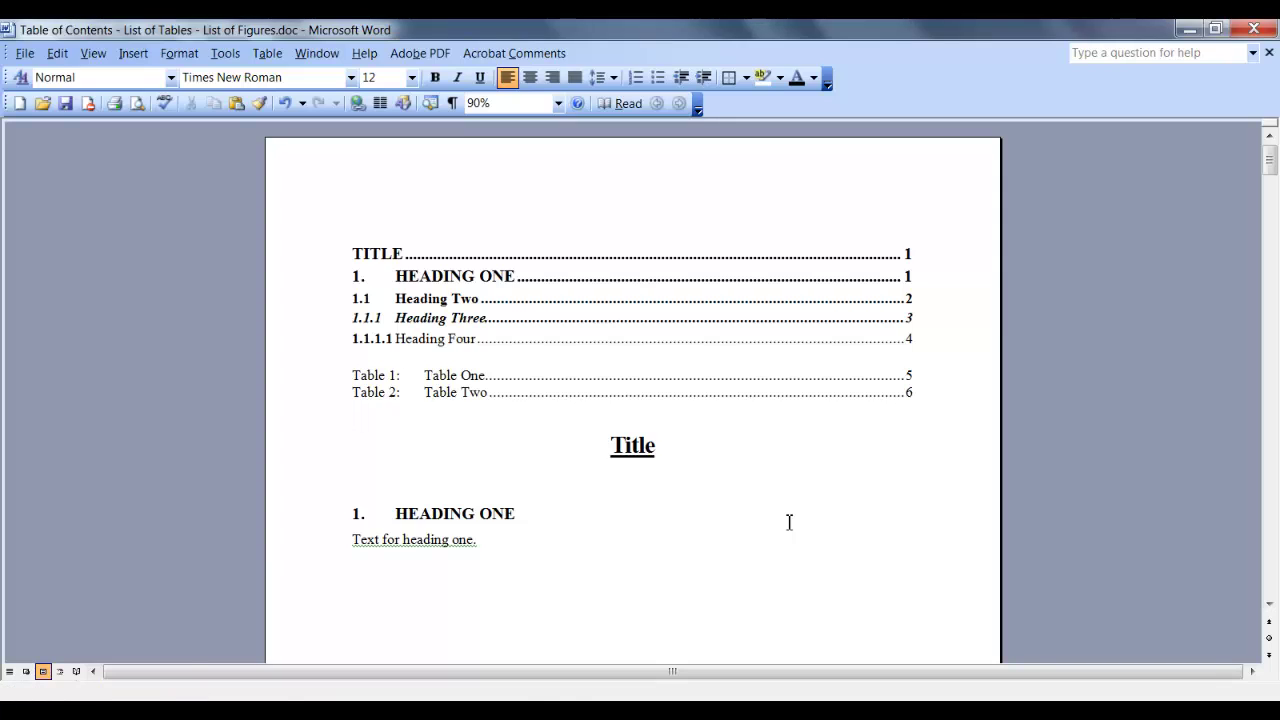
Below a new blank line, insert a table of figures with the Figure caption label.
{"action": "key", "text": "Return"}
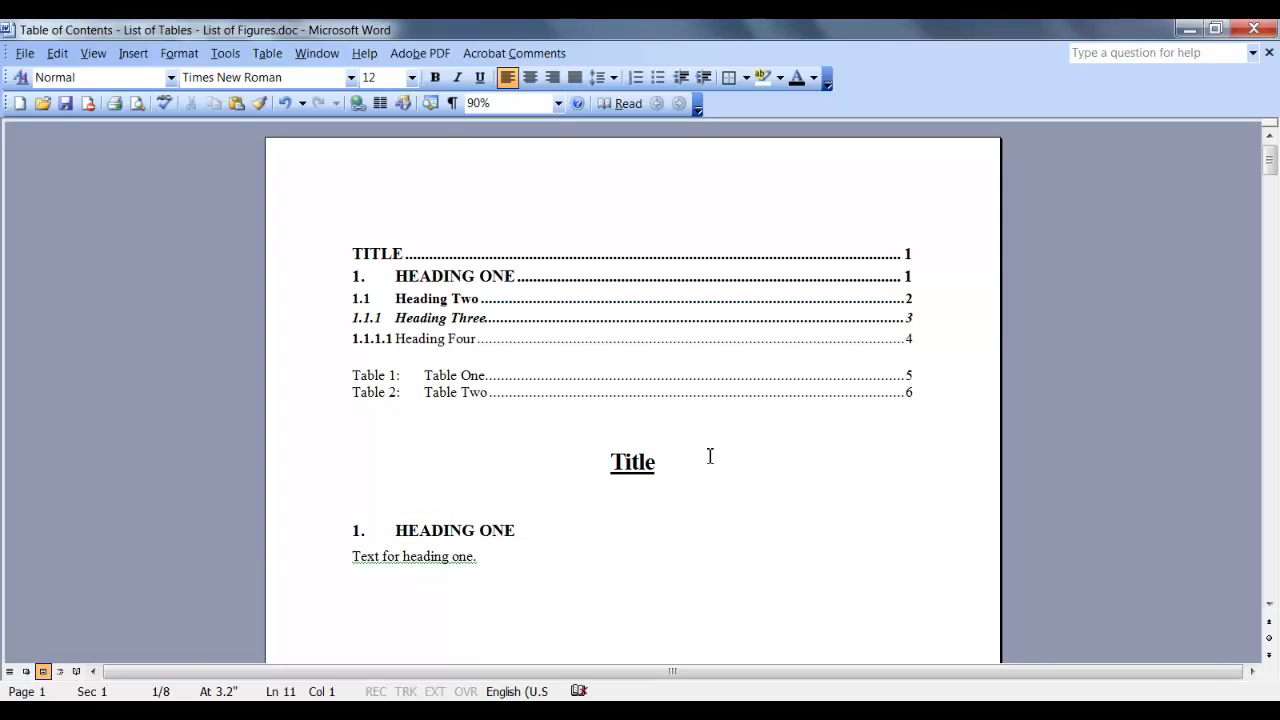
{"action": "left_click", "coordinate": [134, 53]}
{"action": "mouse_move", "coordinate": [190, 184]}
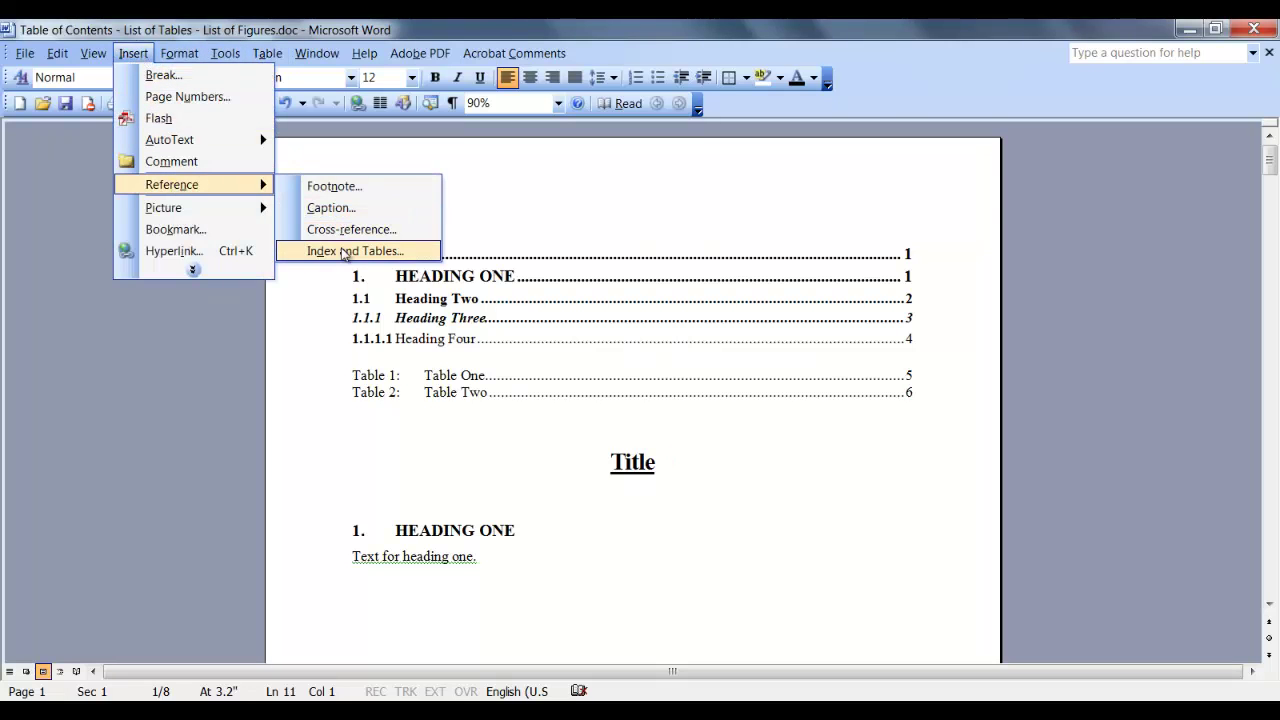
{"action": "left_click", "coordinate": [345, 252]}
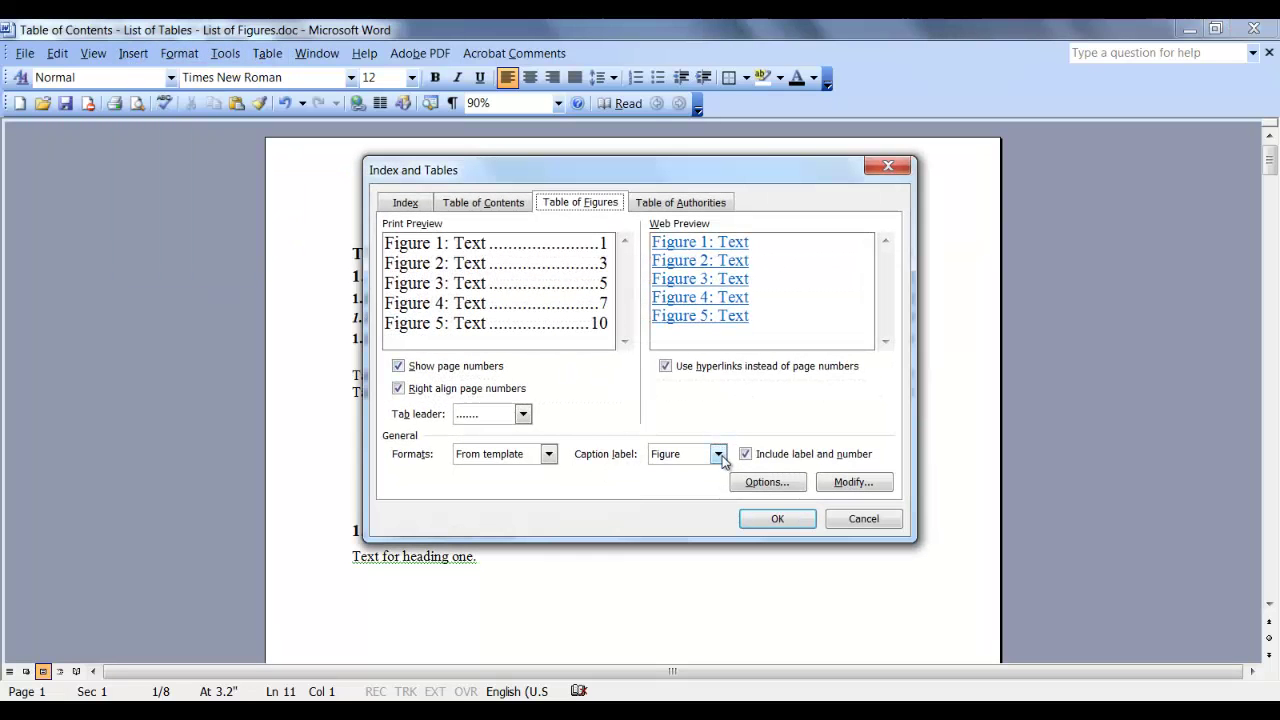
{"action": "left_click", "coordinate": [787, 520]}
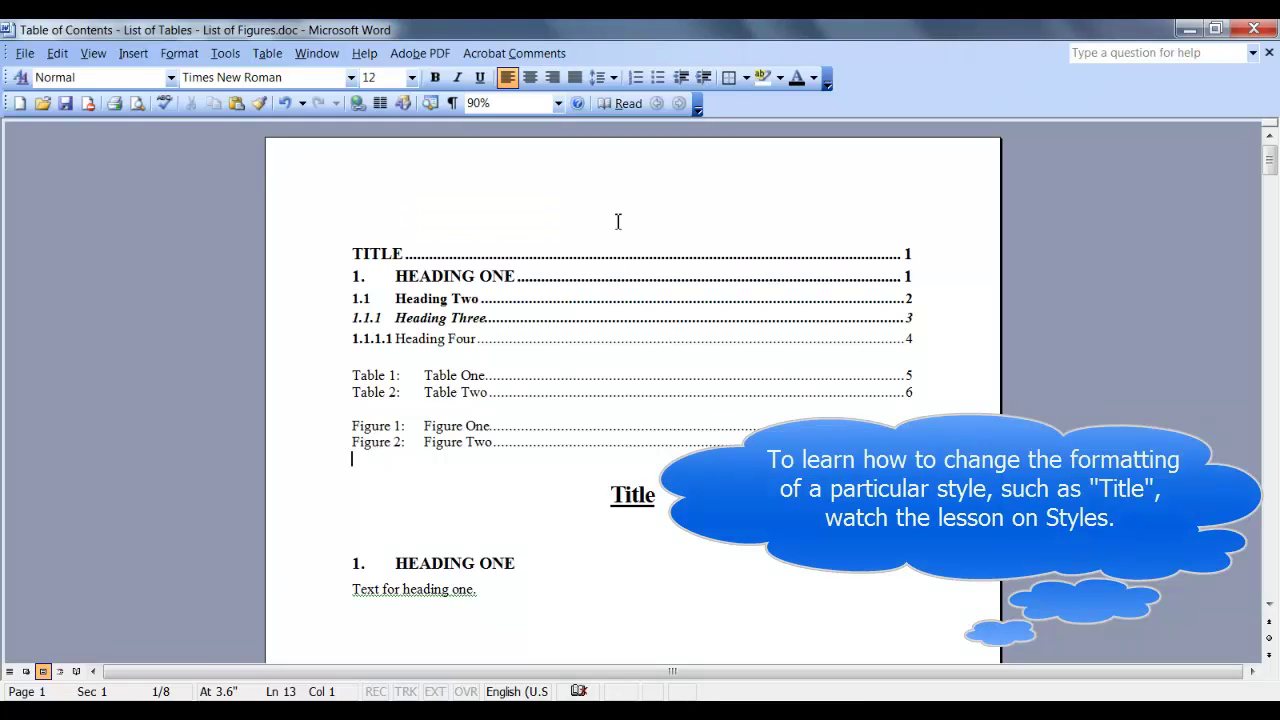
{"action": "left_click", "coordinate": [388, 229]}
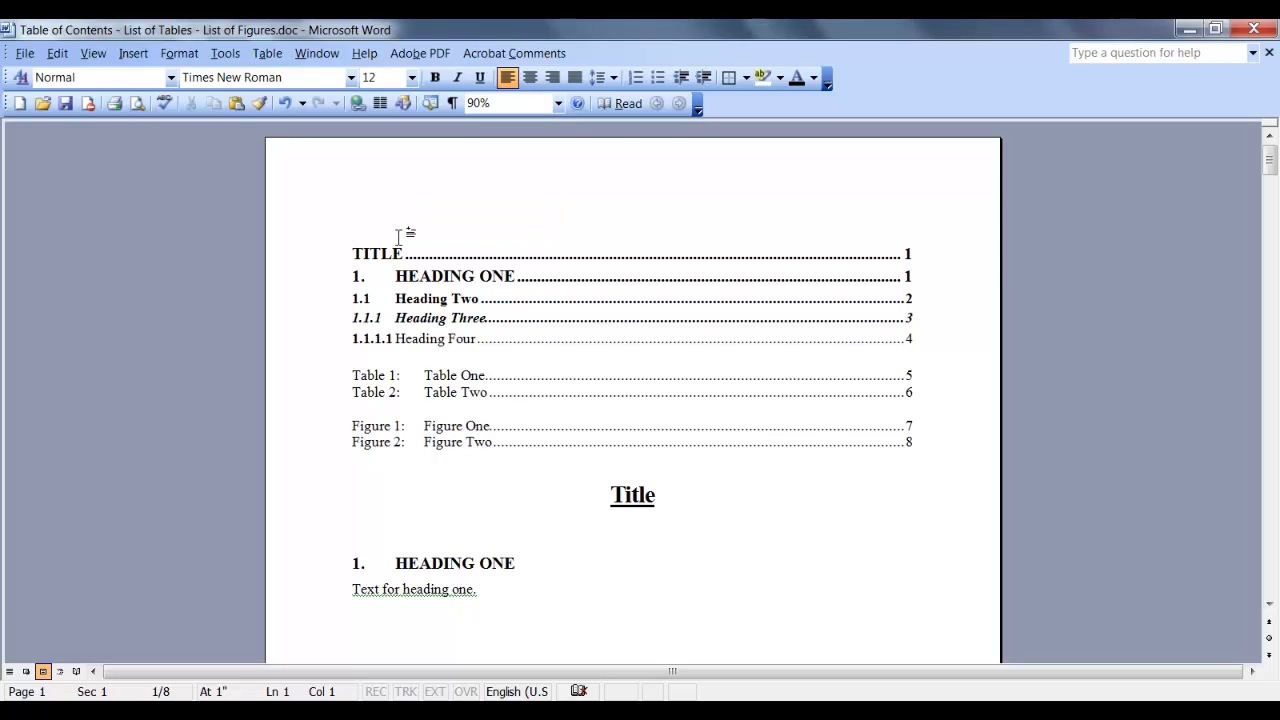
Add a Title-style 'Table of Contents' heading on the empty line above the contents.
{"action": "left_click", "coordinate": [21, 79]}
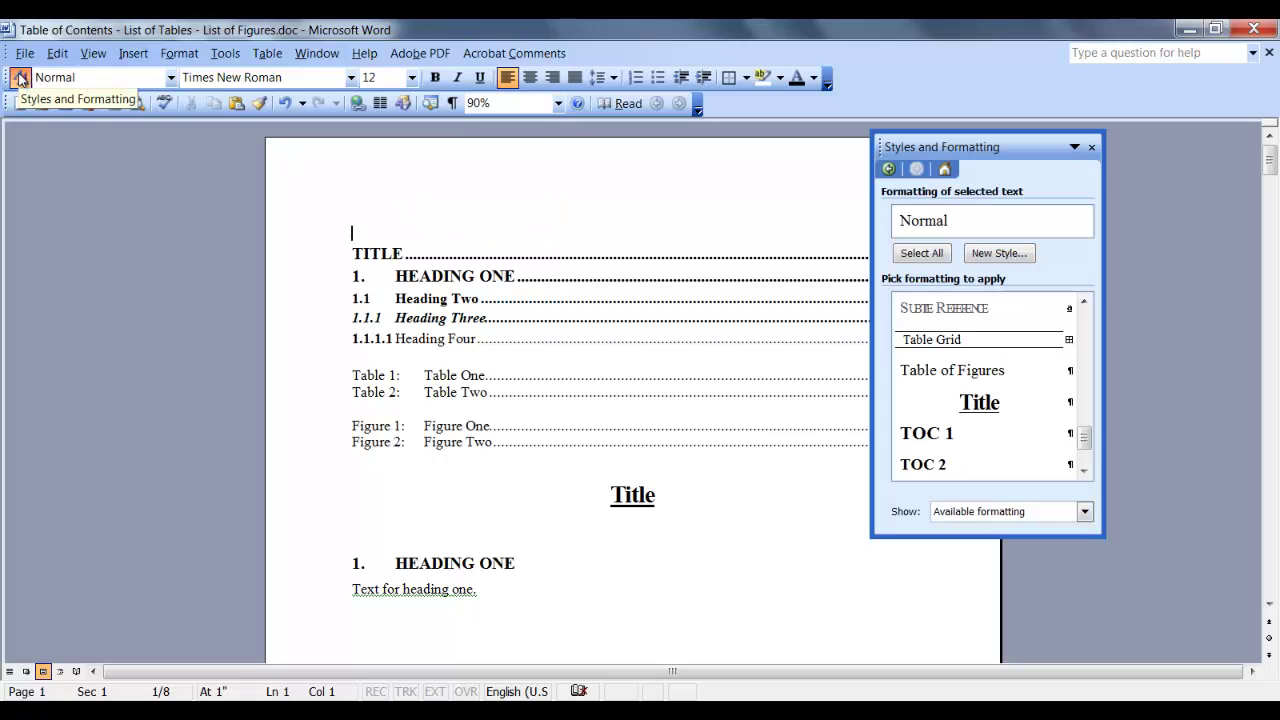
{"action": "left_click", "coordinate": [1017, 409]}
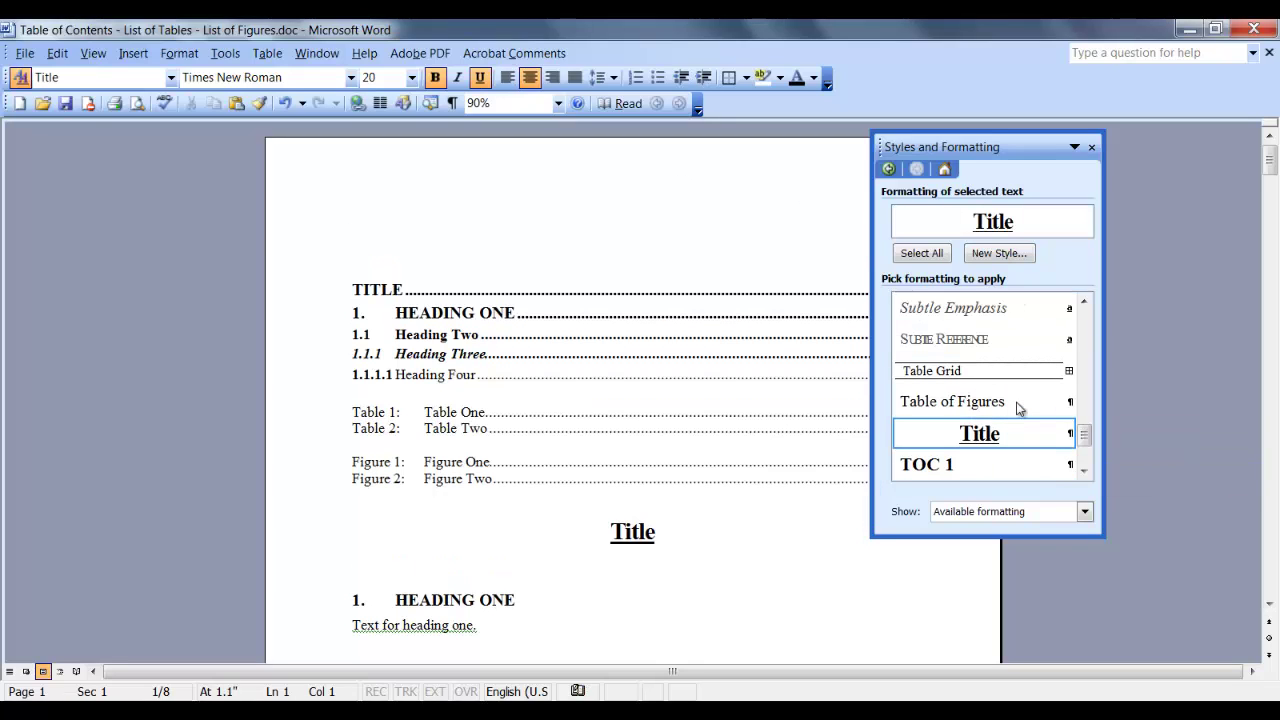
{"action": "left_click", "coordinate": [1091, 148]}
{"action": "type", "text": "Table of Contents"}
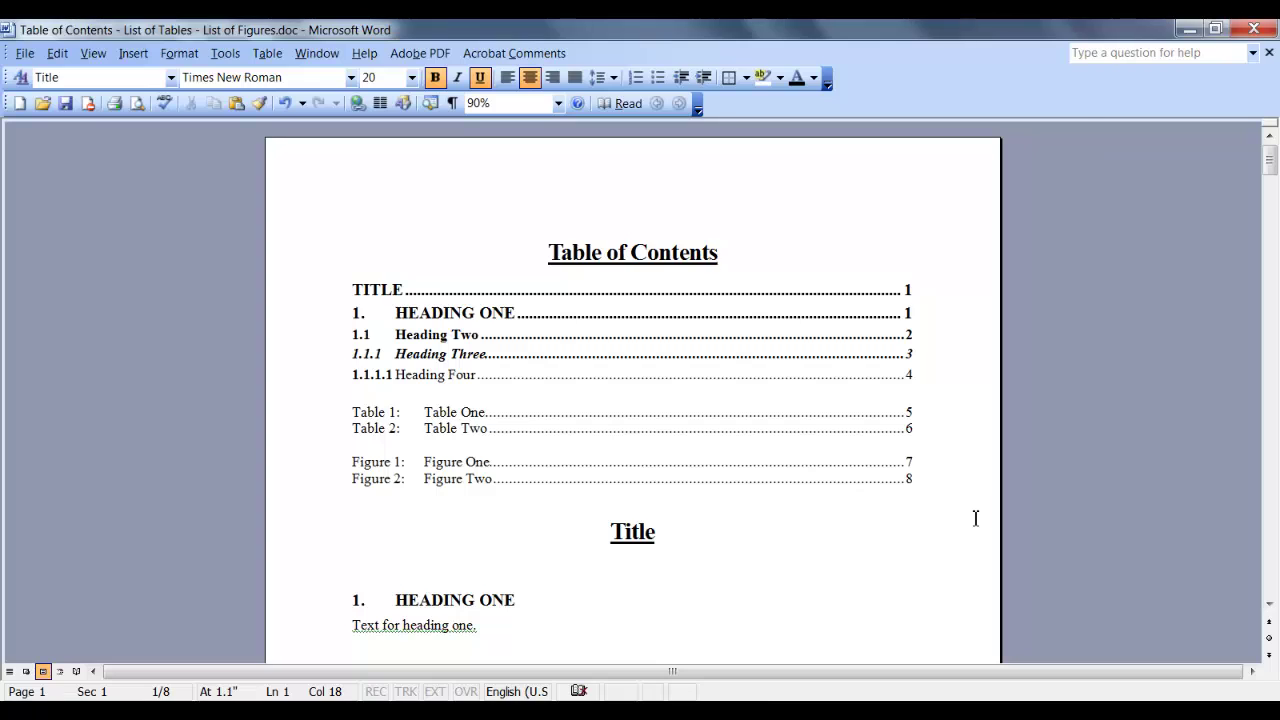
Add Title-style headings 'List of Tables' and 'List of Figures' above their lists.
{"action": "left_click", "coordinate": [354, 394]}
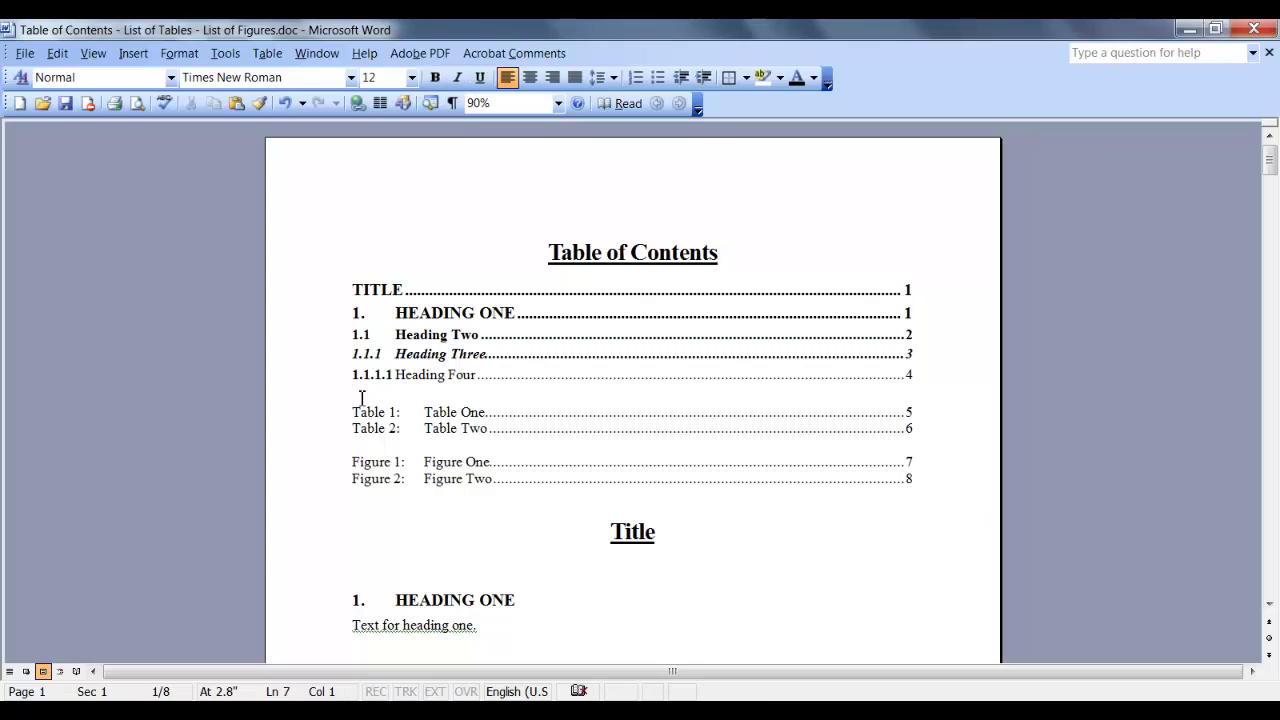
{"action": "left_click", "coordinate": [20, 77]}
{"action": "left_click", "coordinate": [1020, 434]}
{"action": "type", "text": "List of Tables"}
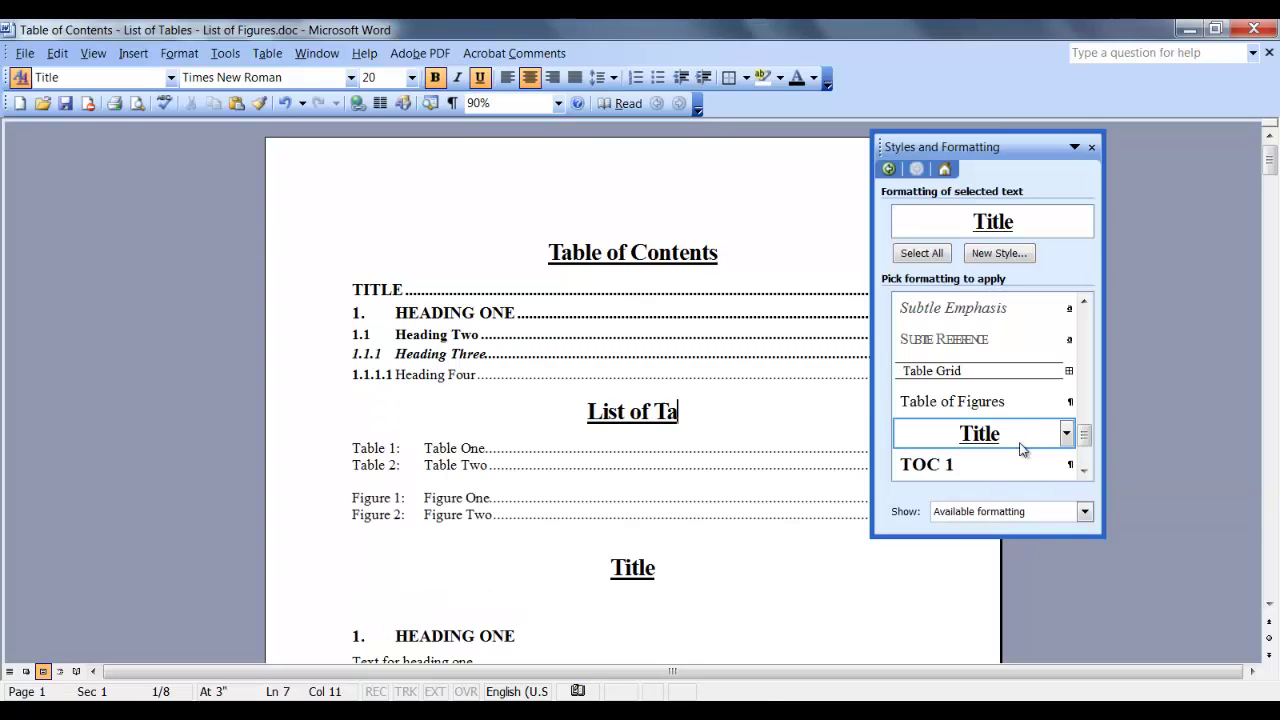
{"action": "left_click", "coordinate": [370, 482]}
{"action": "left_click", "coordinate": [991, 440]}
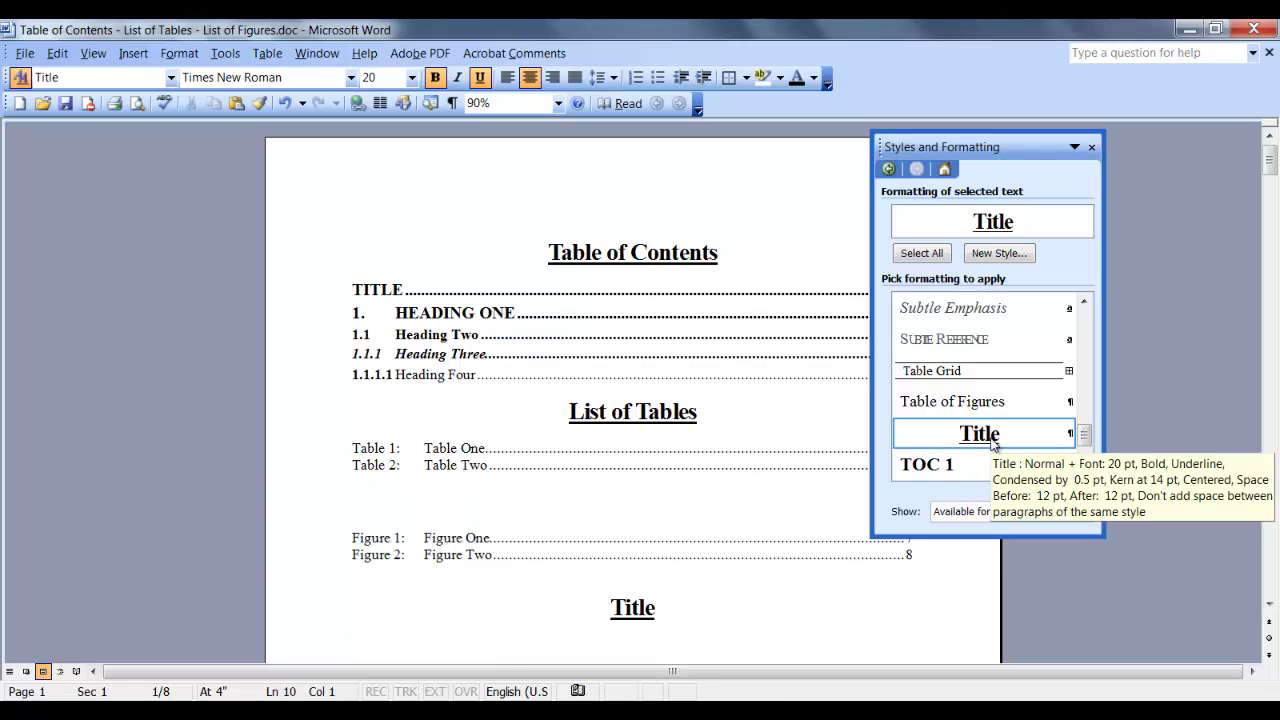
{"action": "type", "text": "List of Figures"}
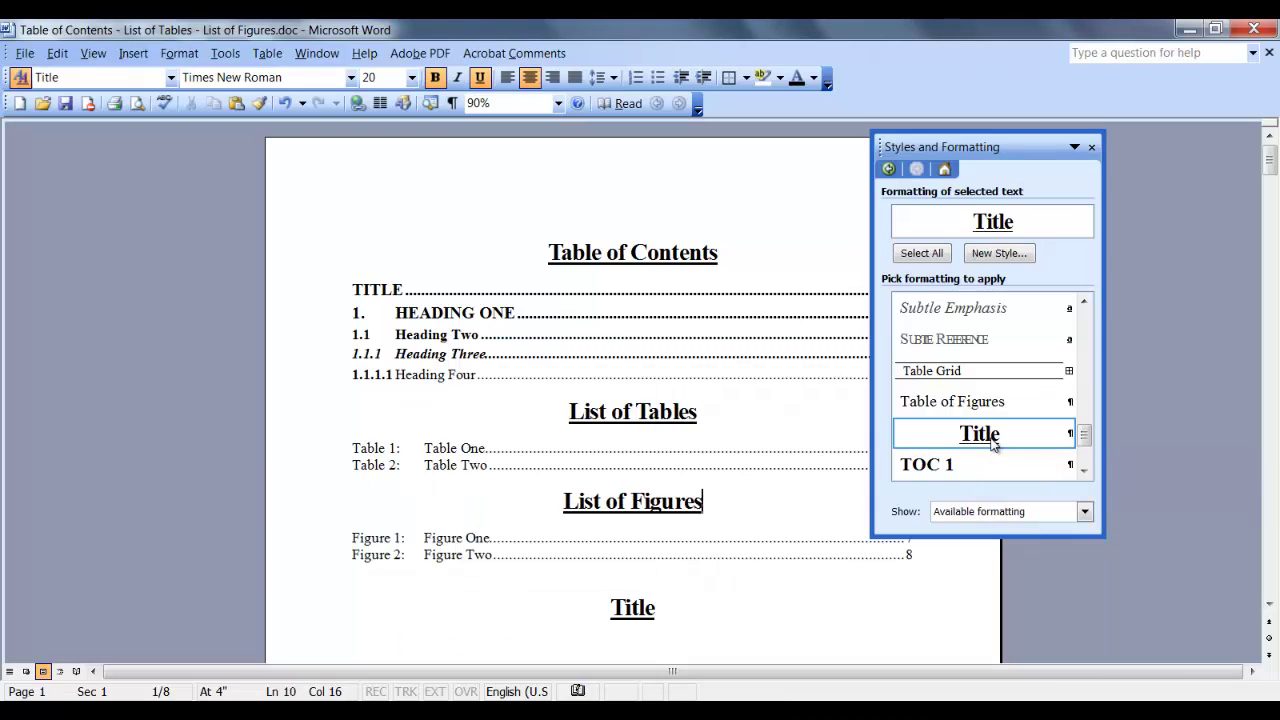
{"action": "left_click", "coordinate": [1091, 147]}
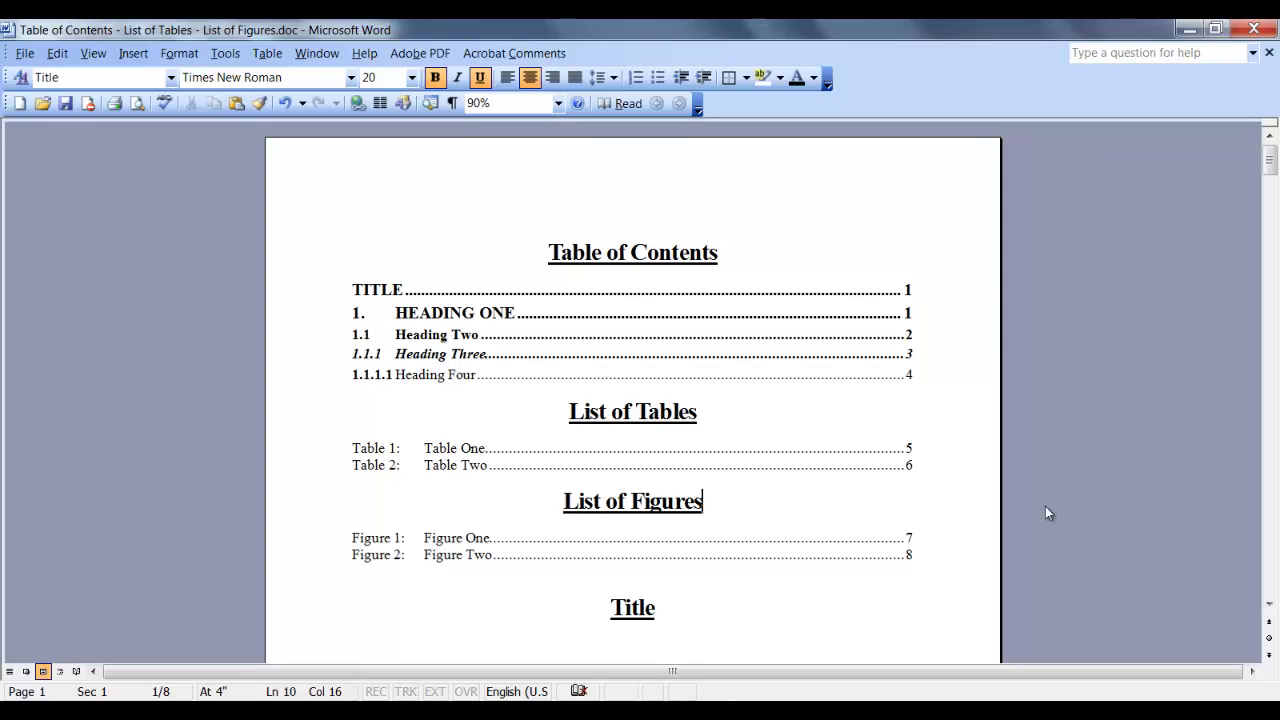
{"action": "left_click", "coordinate": [736, 290]}
Update the entire table of contents field so it includes the three new headings.
{"action": "right_click", "coordinate": [664, 324]}
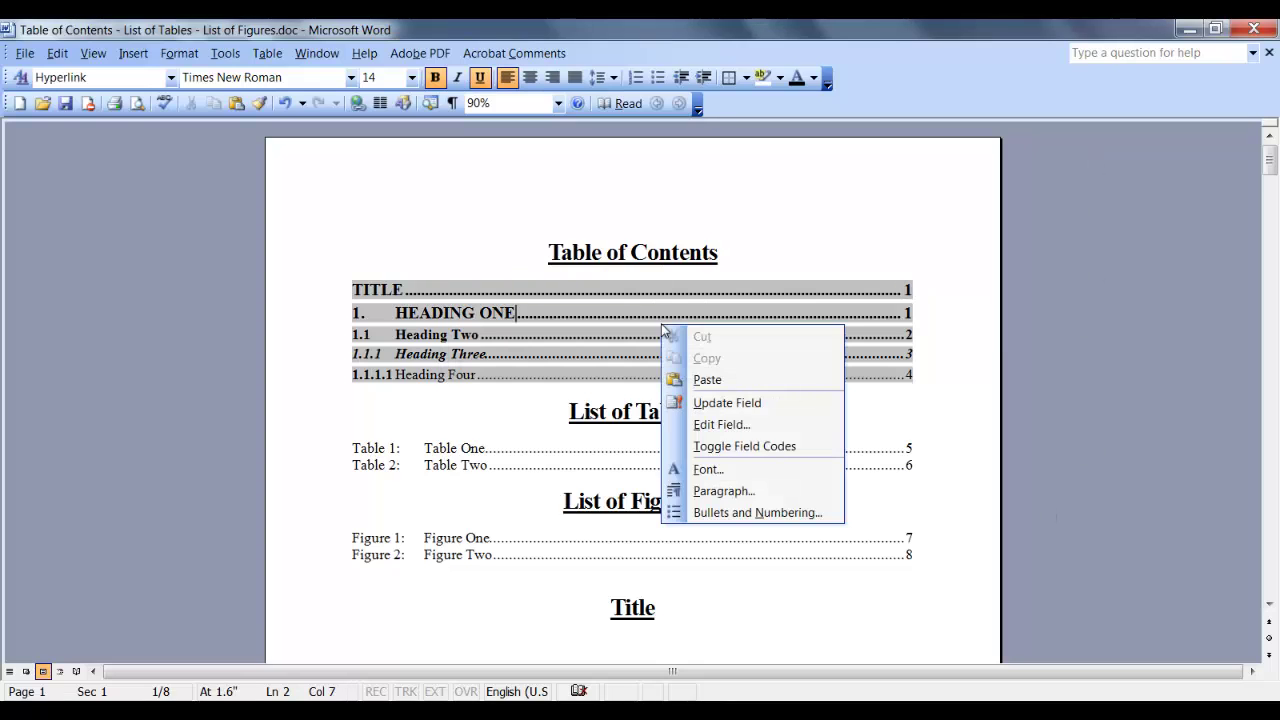
{"action": "left_click", "coordinate": [762, 408]}
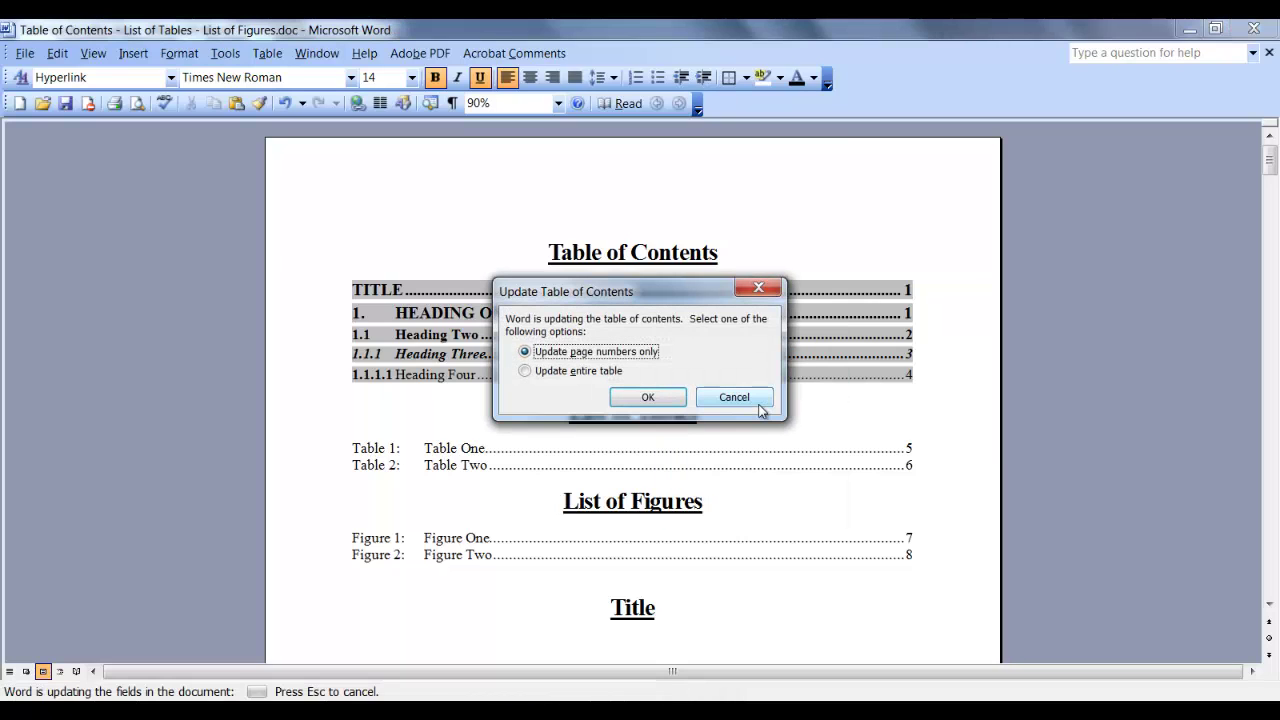
{"action": "left_click", "coordinate": [524, 371]}
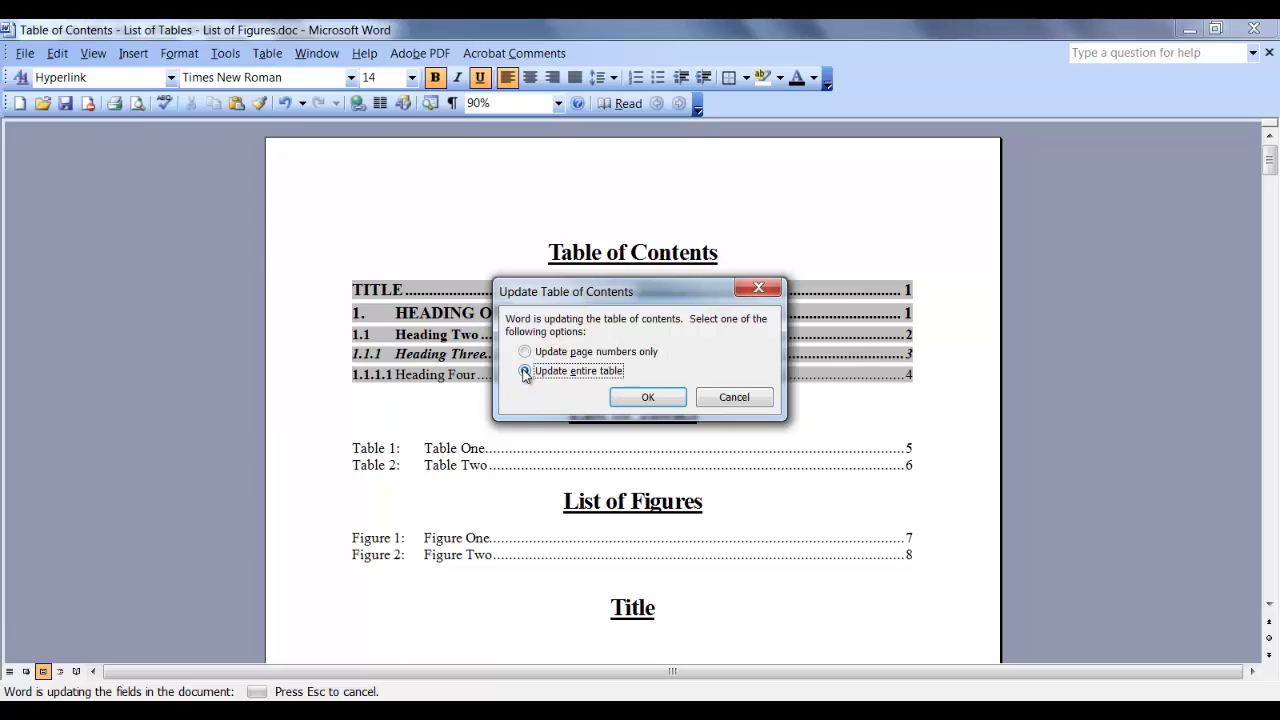
{"action": "left_click", "coordinate": [673, 403]}
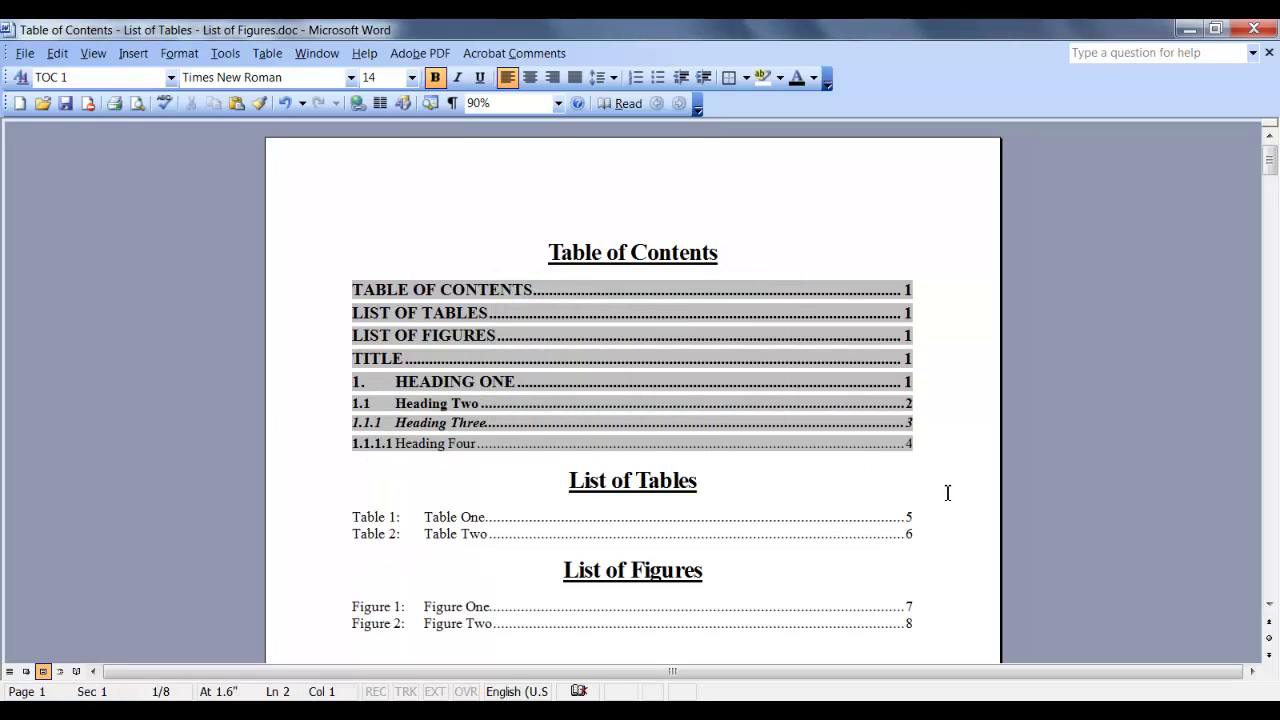